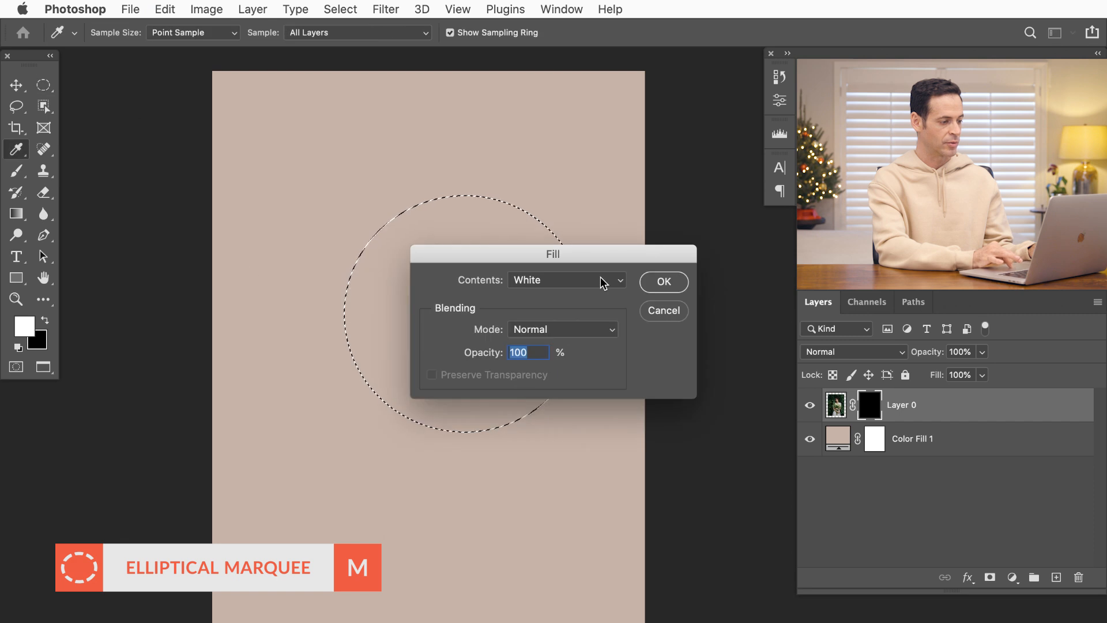
# Fill the circular selection on Layer 0's mask with white at 100% opacity and Normal mode, and deselect it.
pyautogui.click(603, 281)
pyautogui.click(664, 286)
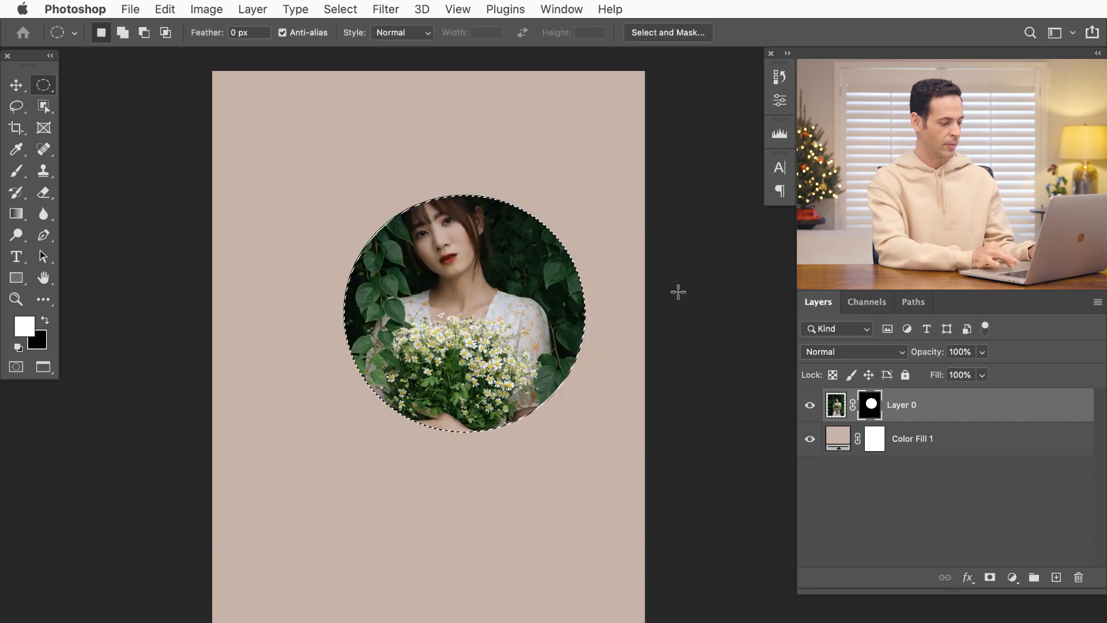
pyautogui.press('super+d')
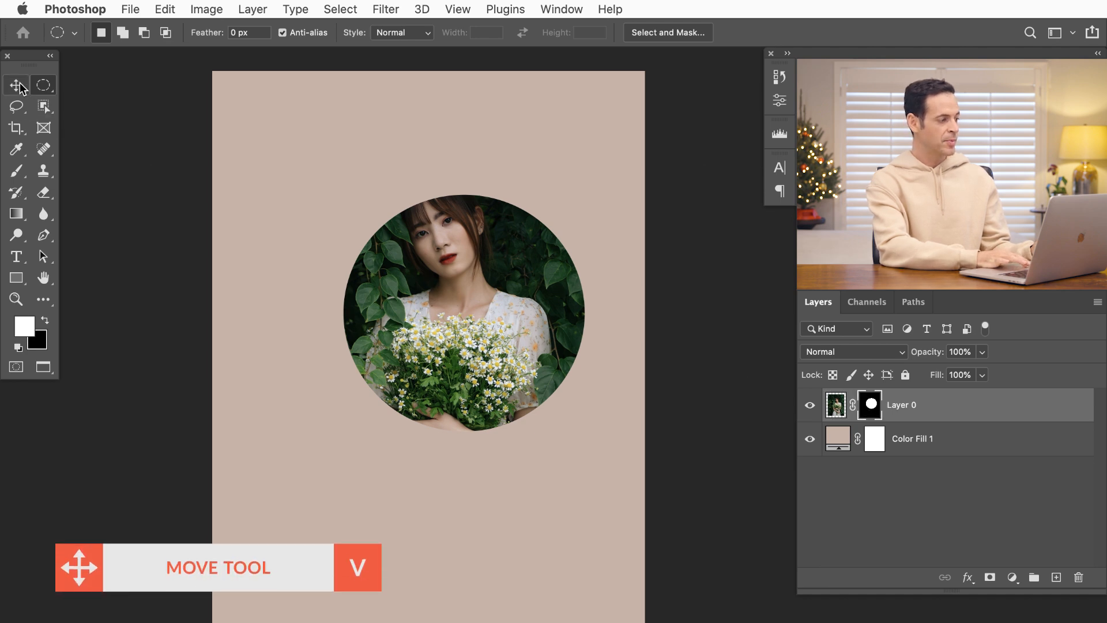
# Unlink Layer 0's photo from its mask and move the photo slightly down so the woman's face sits nearer the circle's center.
pyautogui.press('v')
pyautogui.moveTo(449, 313); pyautogui.dragTo(403, 335)
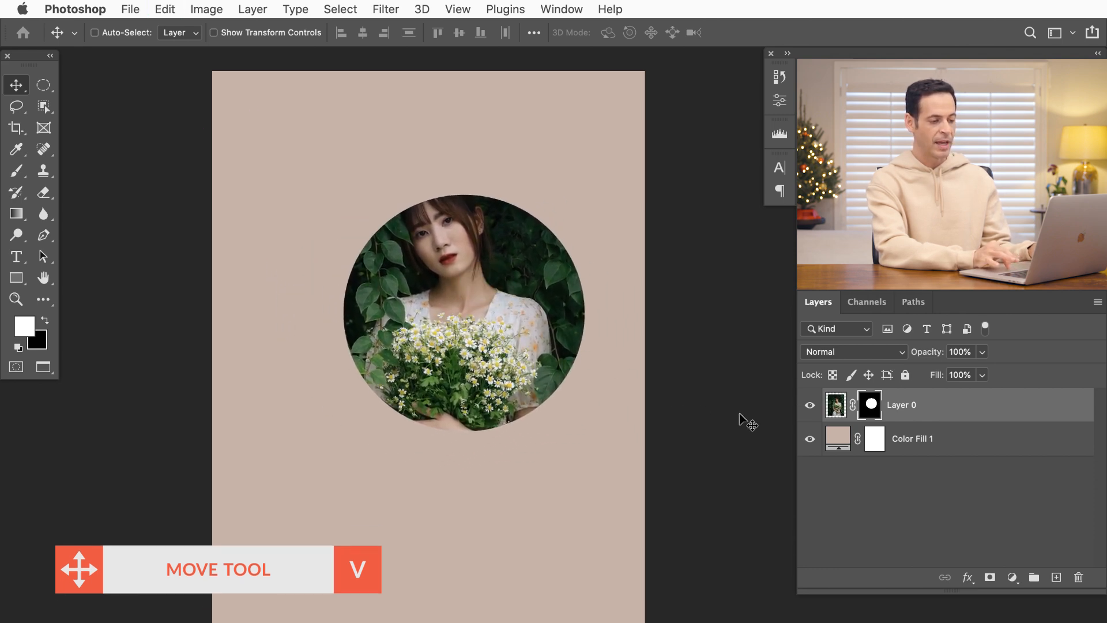
pyautogui.moveTo(848, 413); pyautogui.dragTo(851, 417)
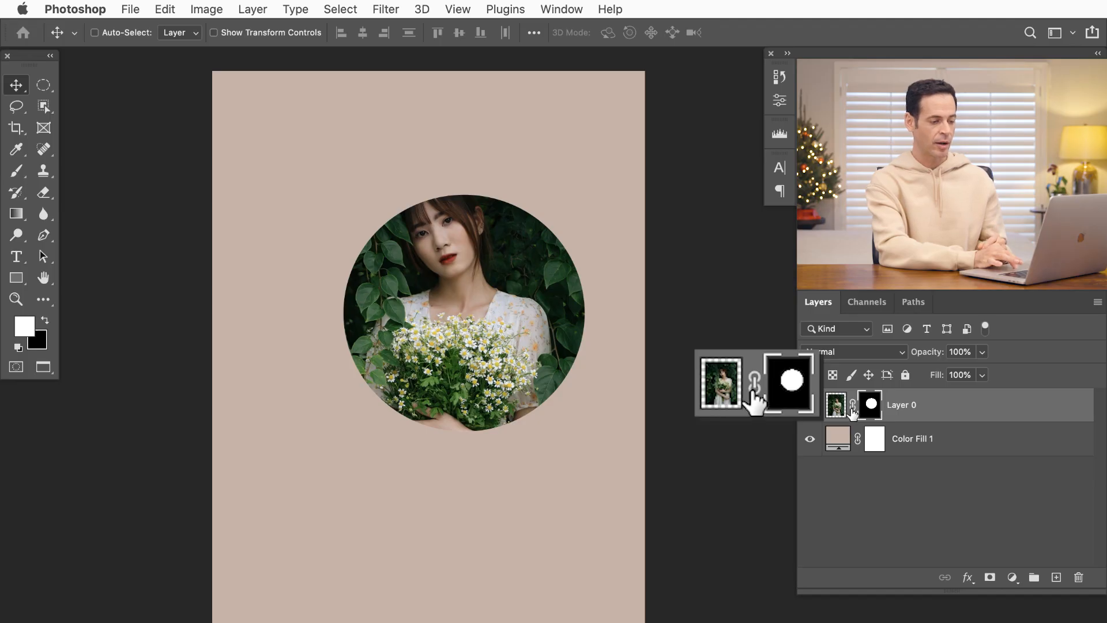
pyautogui.click(834, 409)
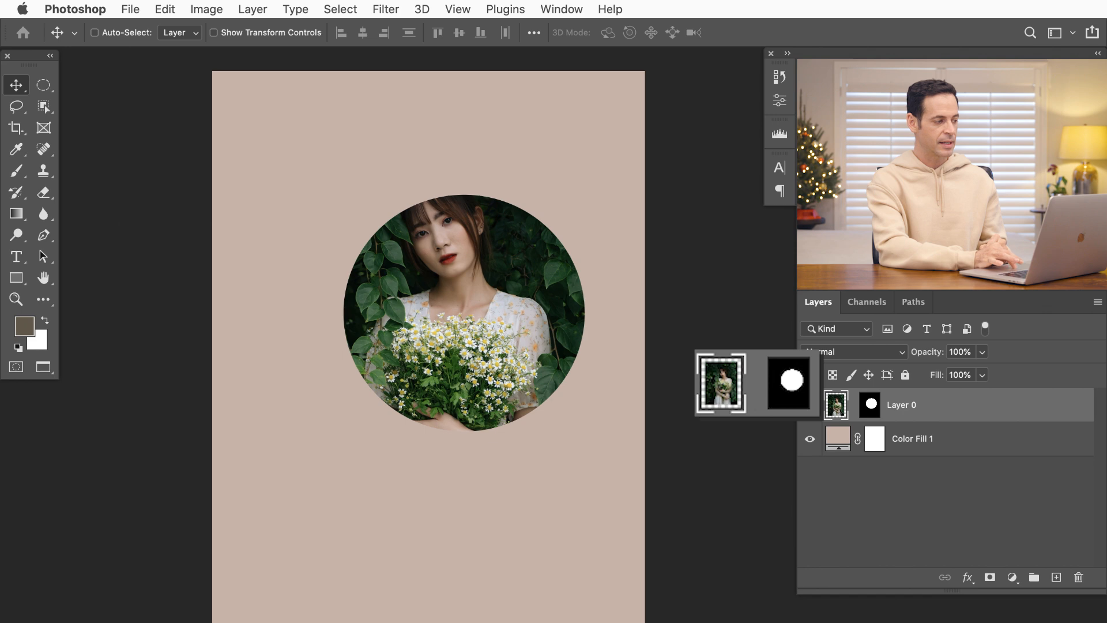
pyautogui.moveTo(459, 326); pyautogui.dragTo(469, 357)
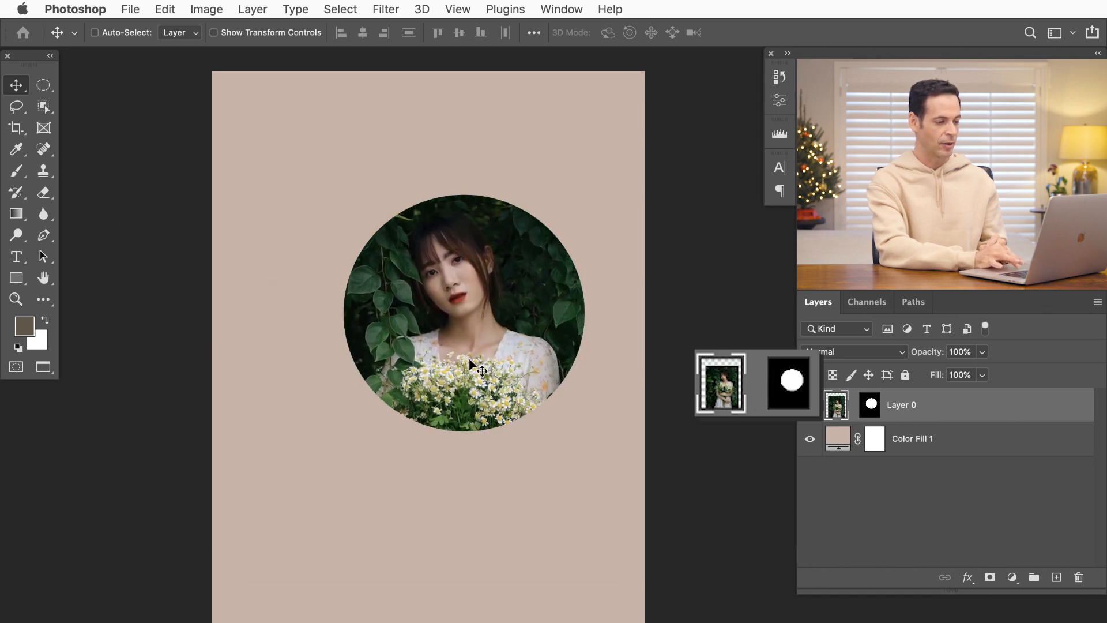
# Move Layer 0's circular mask slightly up and left, relink it to the photo, and shift both together up and left.
pyautogui.click(869, 407)
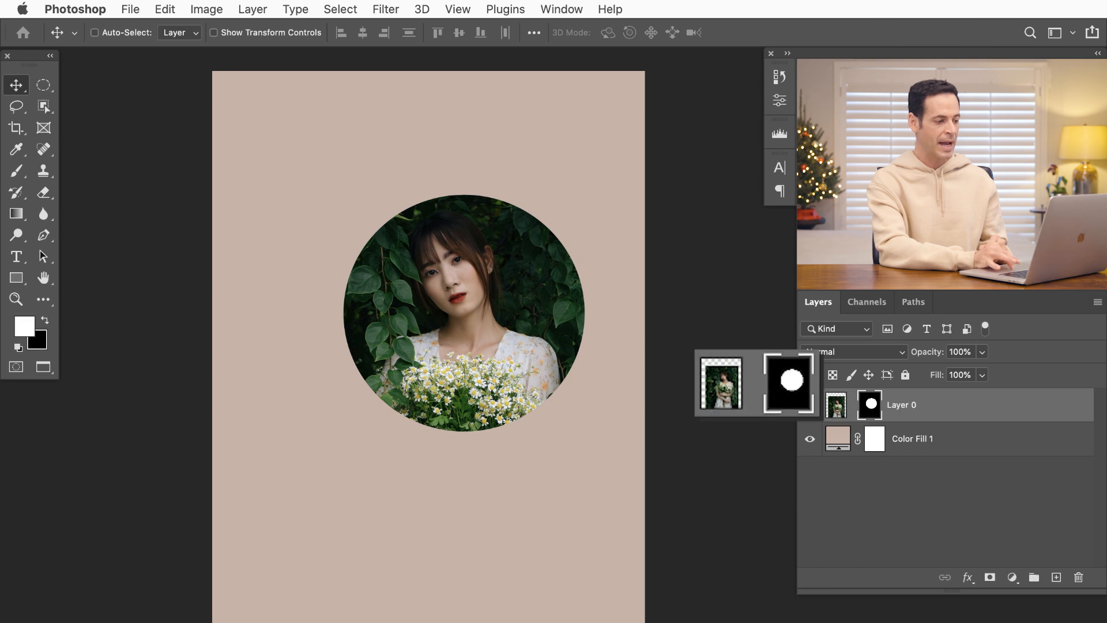
pyautogui.moveTo(529, 316); pyautogui.dragTo(520, 294)
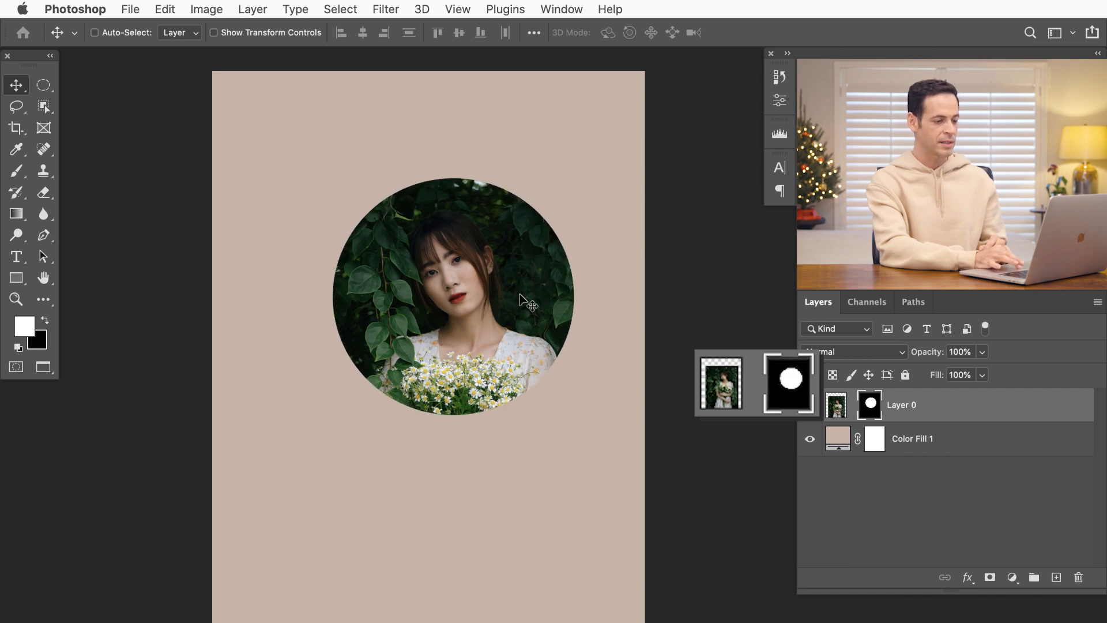
pyautogui.moveTo(515, 378); pyautogui.dragTo(489, 368)
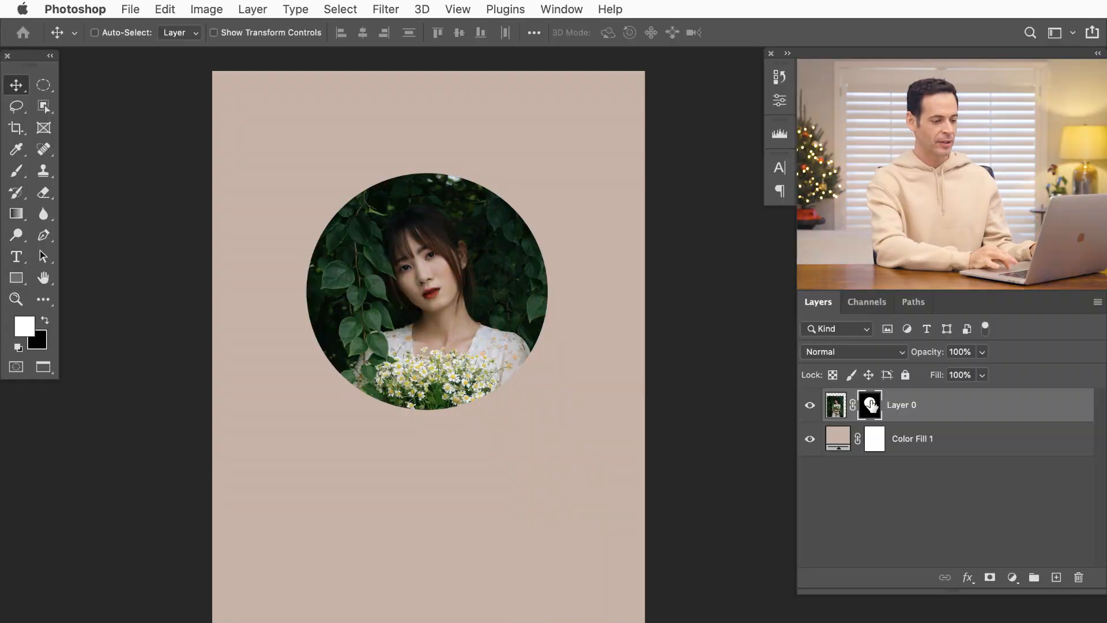
# Delete Layer 0's mask without applying it and center the full photo horizontally on the beige background.
pyautogui.moveTo(871, 405); pyautogui.dragTo(1079, 576)
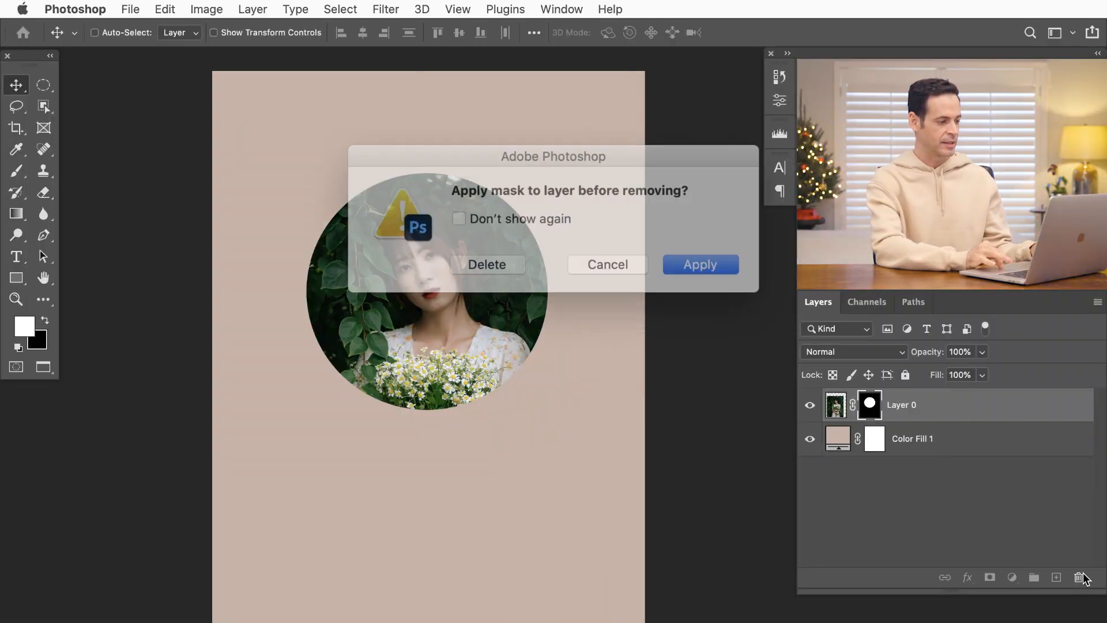
pyautogui.click(497, 257)
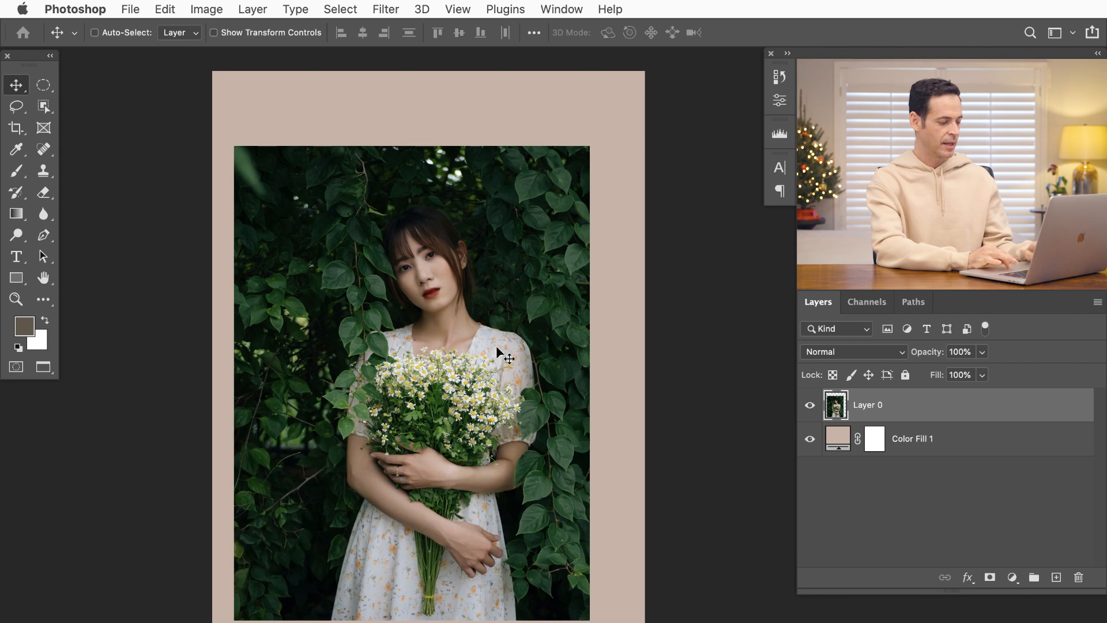
pyautogui.moveTo(474, 357); pyautogui.dragTo(489, 318)
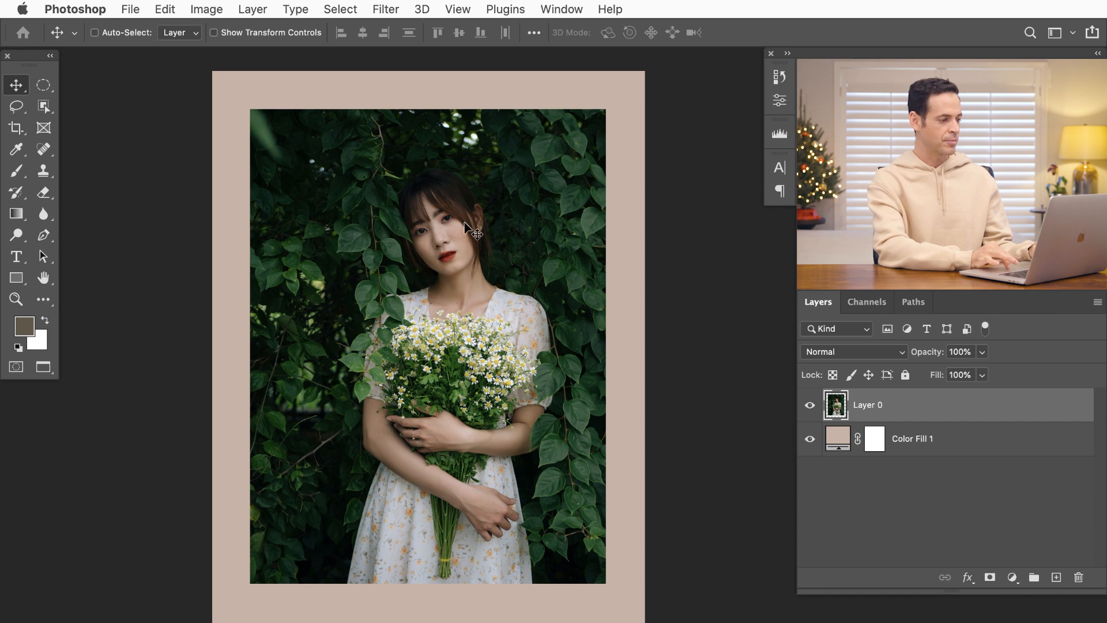
# Draw a circular selection around the woman's head and shoulders and turn it into a layer mask on Layer 0.
pyautogui.click(45, 84)
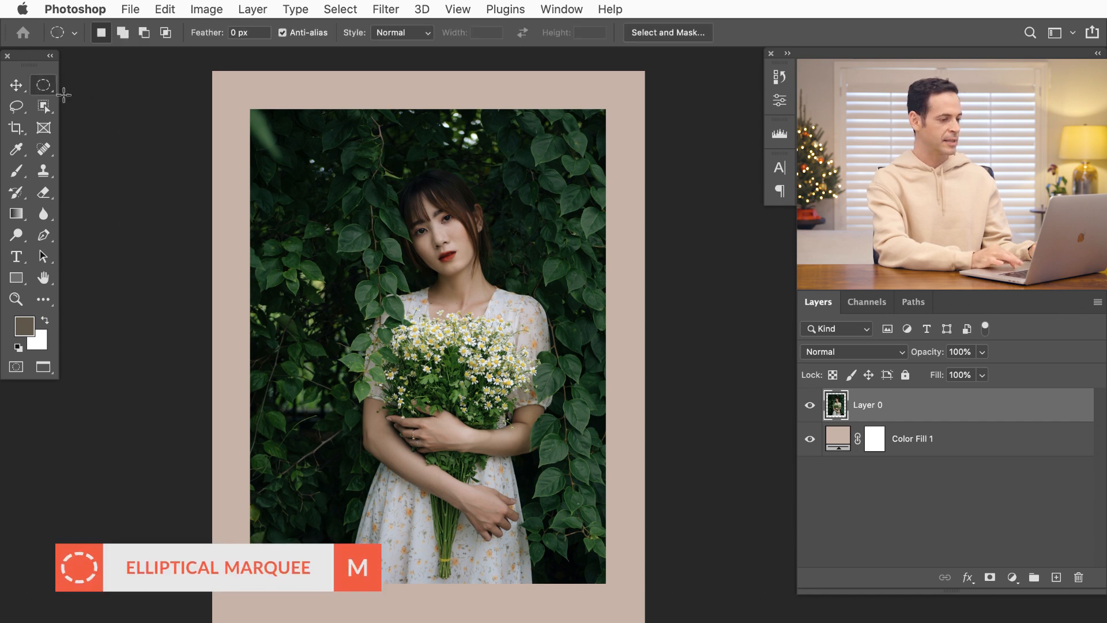
pyautogui.moveTo(344, 164)
pyautogui.mouseDown()
pyautogui.moveTo(349, 150)
pyautogui.moveTo(348, 211)
pyautogui.moveTo(442, 226)
pyautogui.moveTo(505, 278)
pyautogui.moveTo(621, 412)
pyautogui.moveTo(616, 404)
pyautogui.moveTo(596, 424)
pyautogui.moveTo(586, 415)
pyautogui.moveTo(600, 381)
pyautogui.moveTo(637, 398)
pyautogui.moveTo(577, 403)
pyautogui.moveTo(609, 386)
pyautogui.moveTo(599, 392)
pyautogui.moveTo(604, 377)
pyautogui.mouseUp()
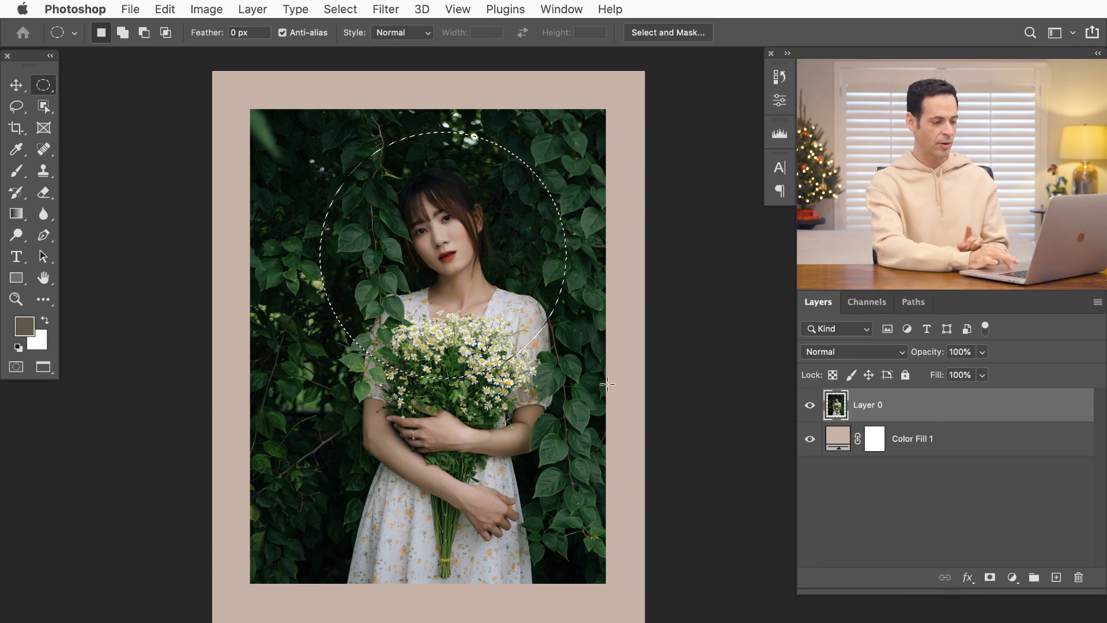
pyautogui.click(990, 578)
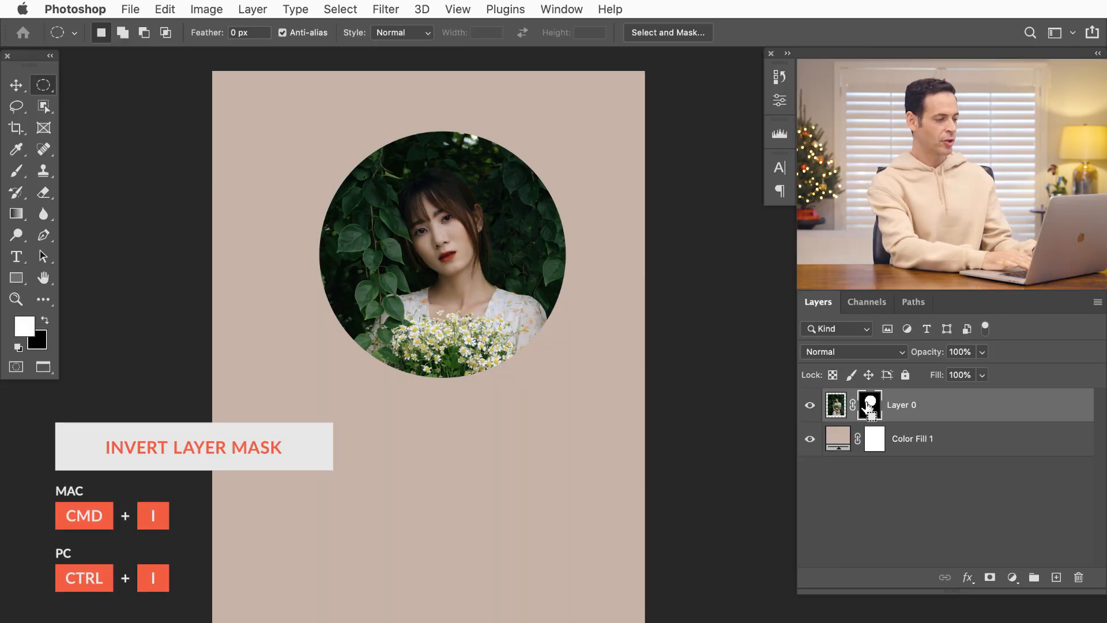
# Invert Layer 0's circular mask, and fill the mask entirely with white to reveal the whole photo.
pyautogui.press('super+i')
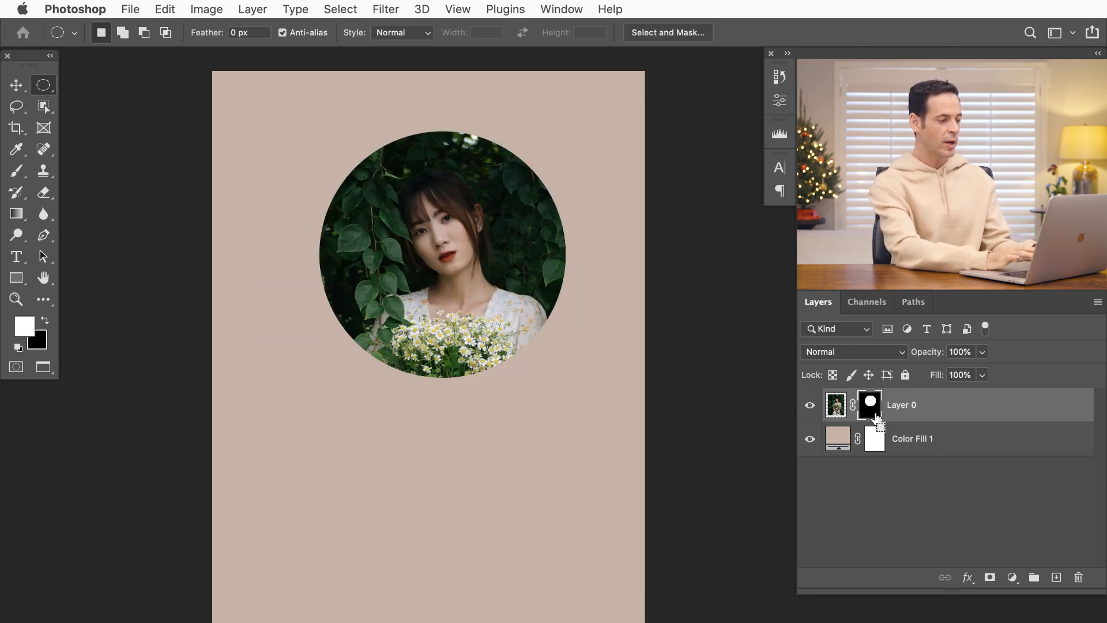
pyautogui.moveTo(876, 415); pyautogui.dragTo(876, 418)
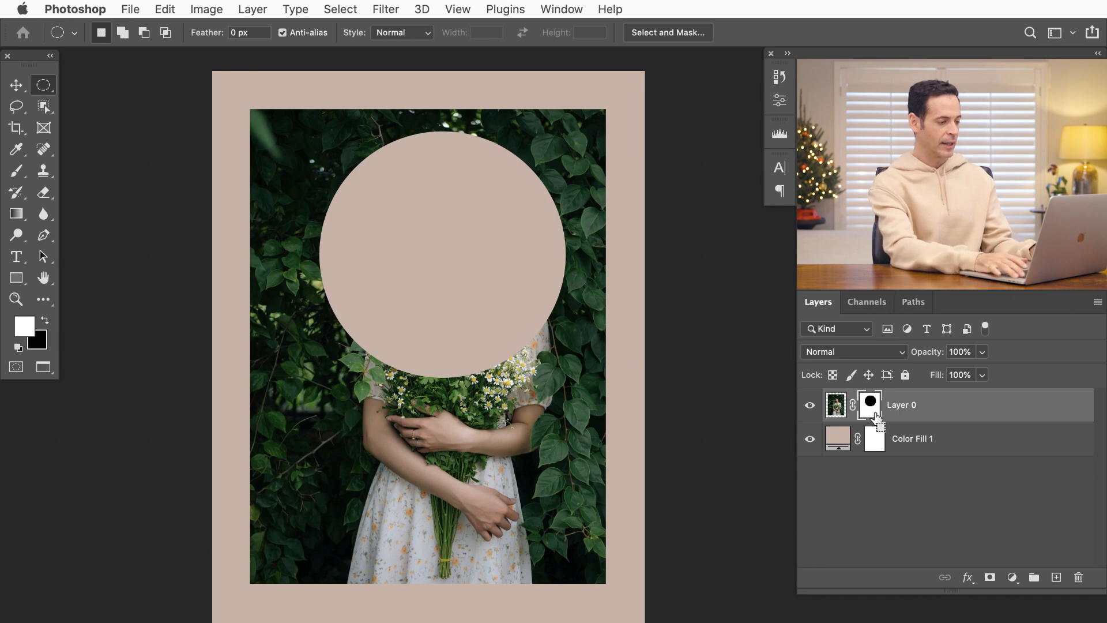
pyautogui.press('super+BackSpace')
pyautogui.hotkey('alt', 'BackSpace')
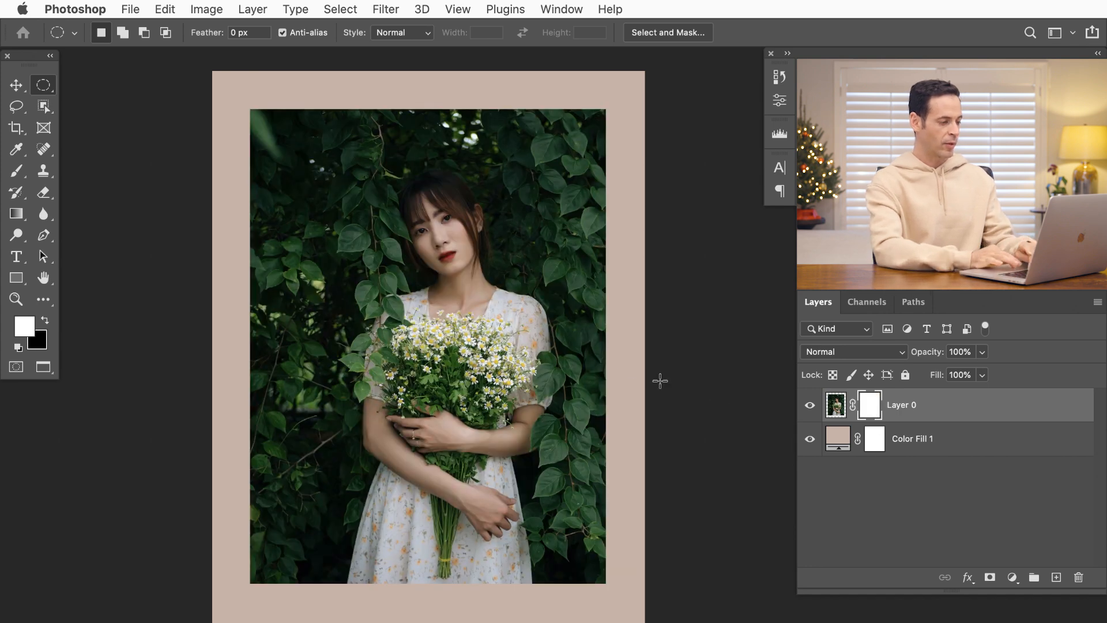
# Hide a circular area over the woman's face by filling an elliptical selection on Layer 0's mask with black, and deselect.
pyautogui.moveTo(361, 163); pyautogui.dragTo(562, 371)
pyautogui.press('alt')
pyautogui.press('super+BackSpace')
pyautogui.press('super+d')
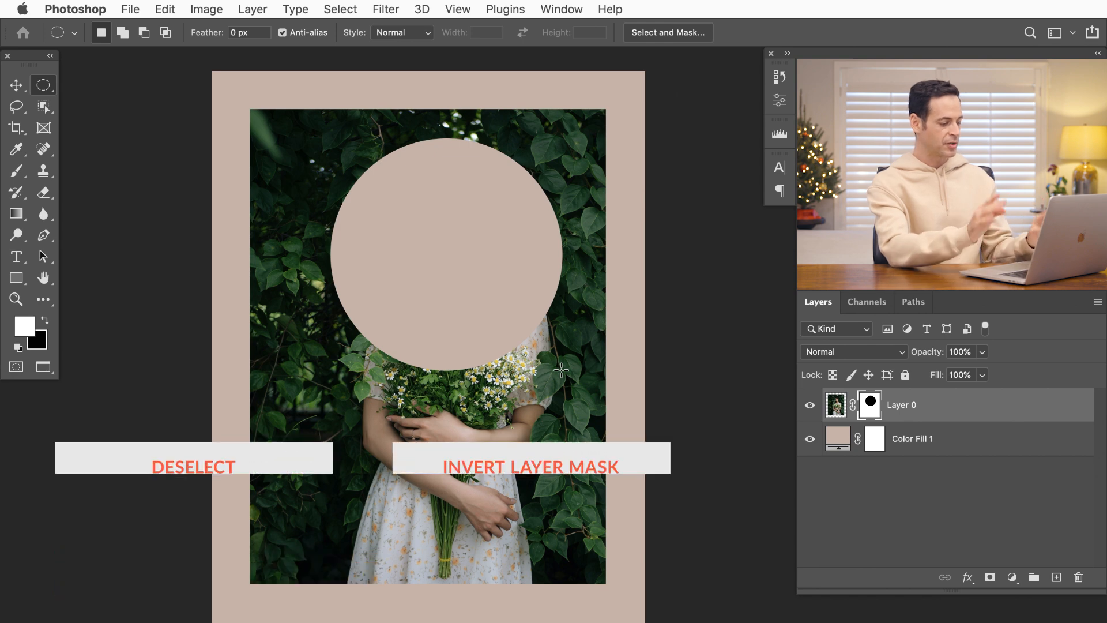
# Clear the circle from Layer 0's mask and alternate filling the mask with background black and foreground white, ending on white.
pyautogui.press('super+i')
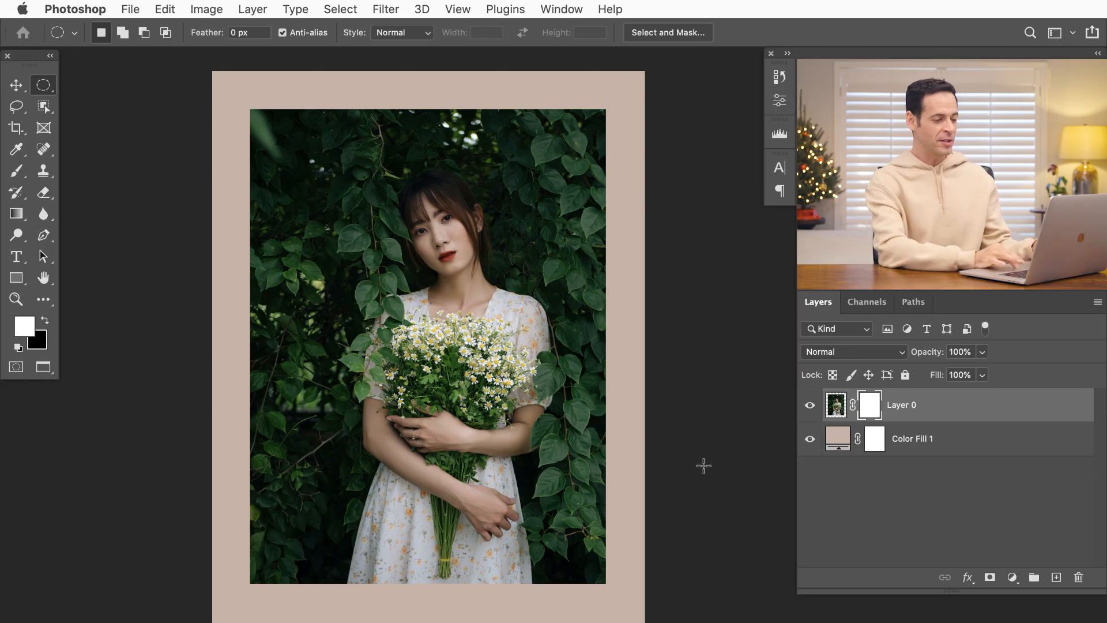
pyautogui.press('d')
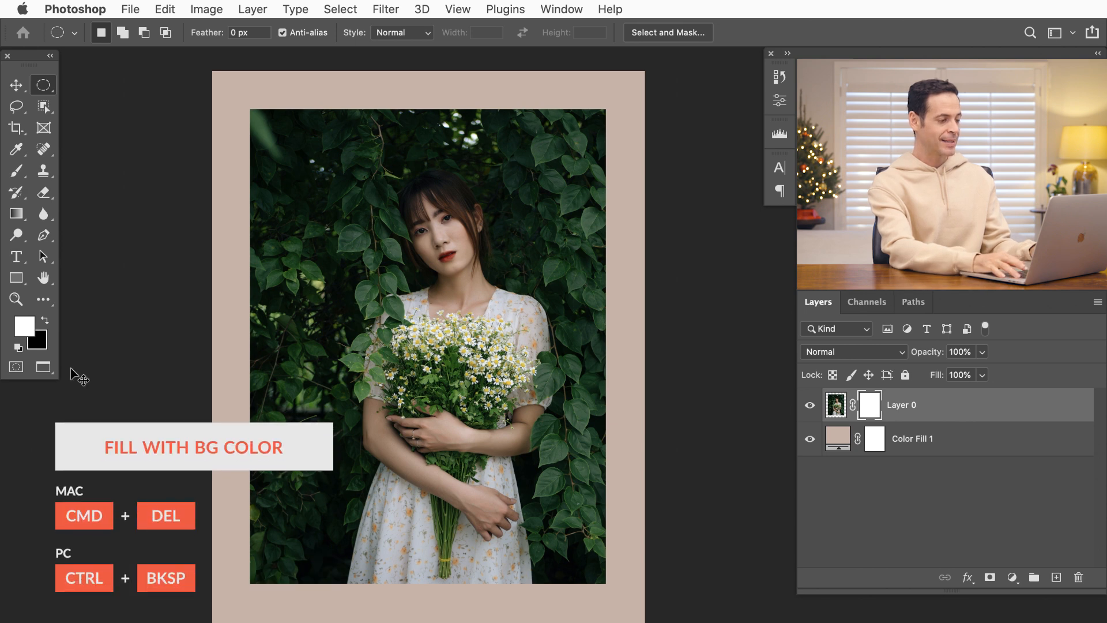
pyautogui.press('cmd+BackSpace')
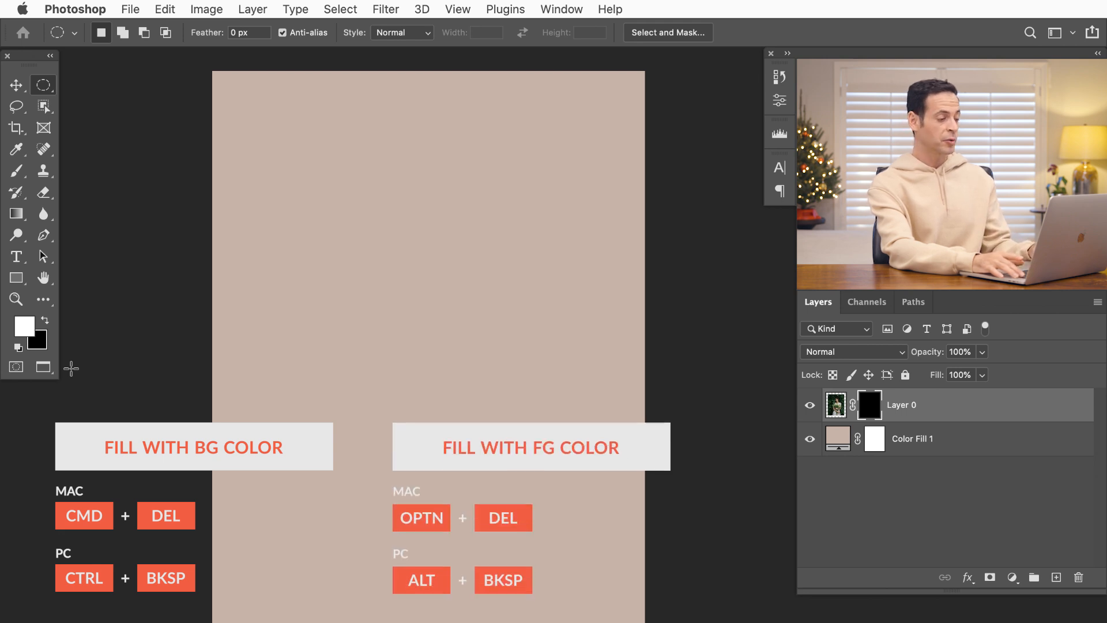
pyautogui.hotkey('alt', 'BackSpace')
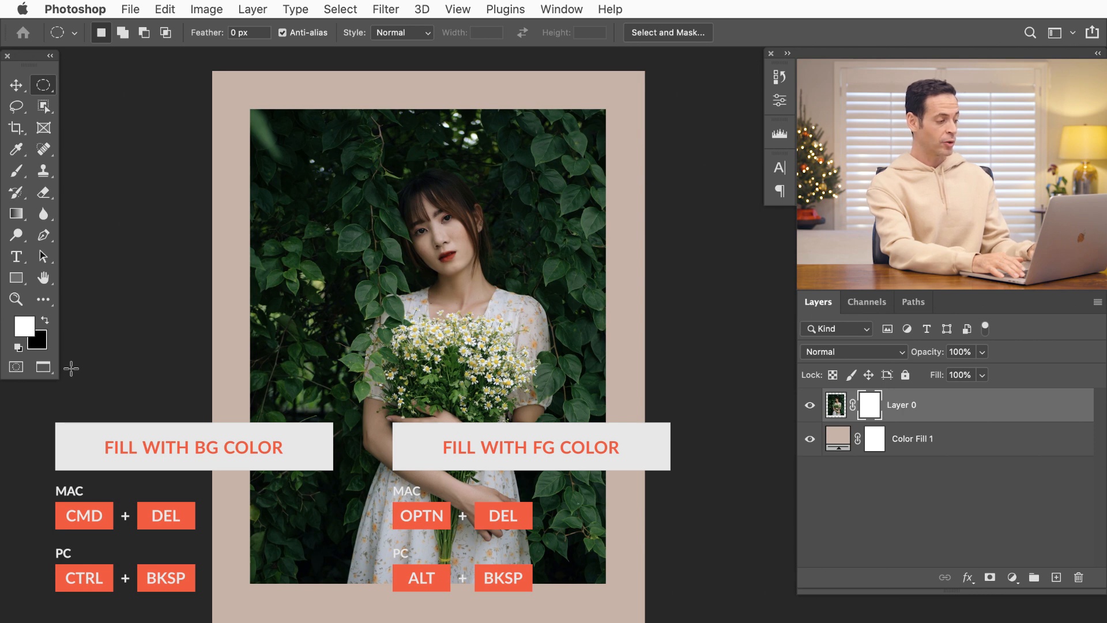
pyautogui.press('super+BackSpace')
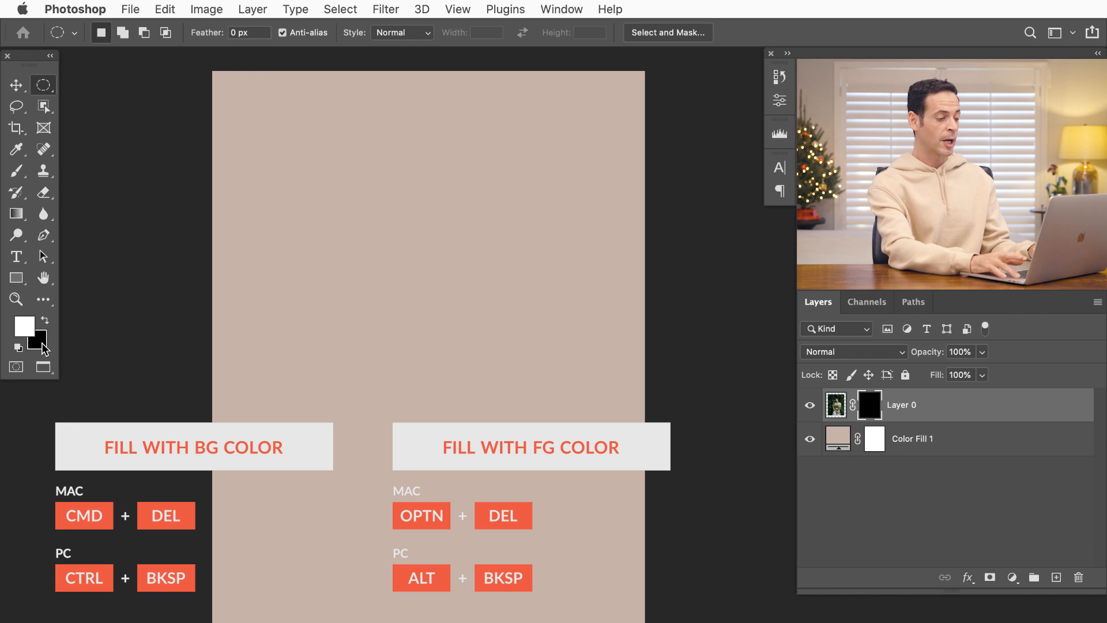
pyautogui.hotkey('alt', 'BackSpace')
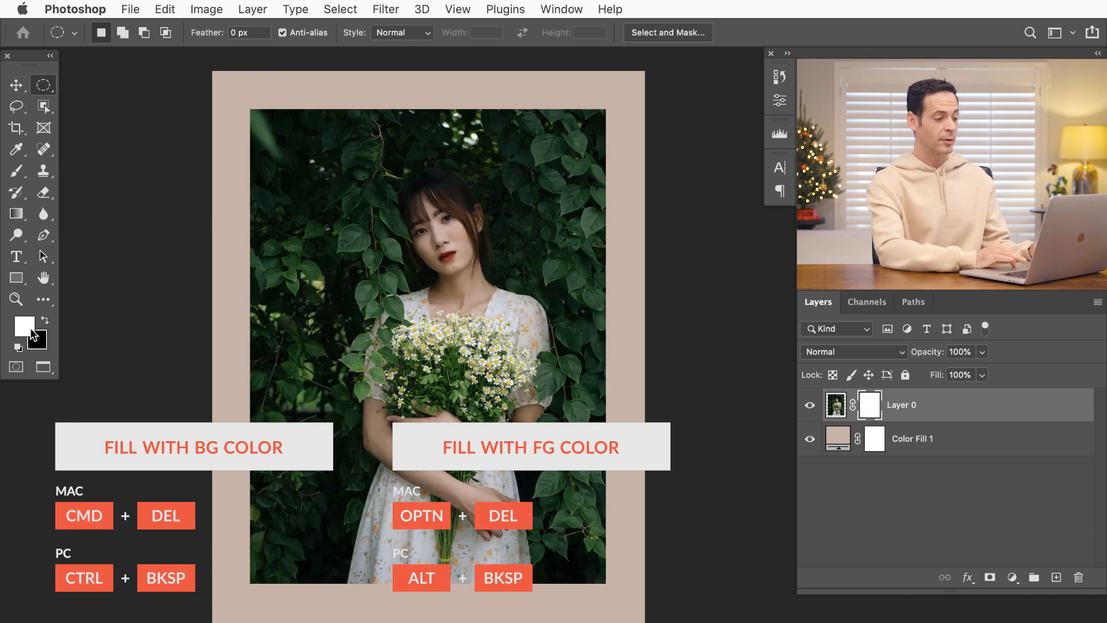
# Hide four separate elliptical areas of the photo with black on Layer 0's mask, deselect, and refill the mask with white.
pyautogui.moveTo(342, 192); pyautogui.dragTo(514, 301)
pyautogui.moveTo(461, 381); pyautogui.dragTo(548, 443)
pyautogui.moveTo(279, 377); pyautogui.dragTo(343, 465)
pyautogui.moveTo(414, 510); pyautogui.dragTo(514, 549)
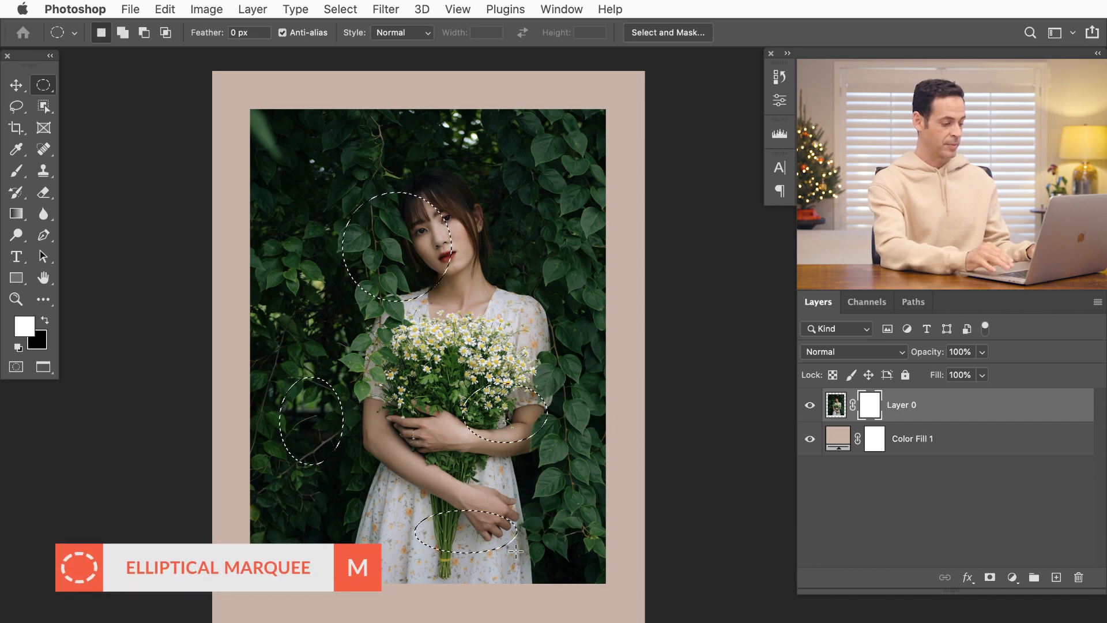
pyautogui.press('super+BackSpace')
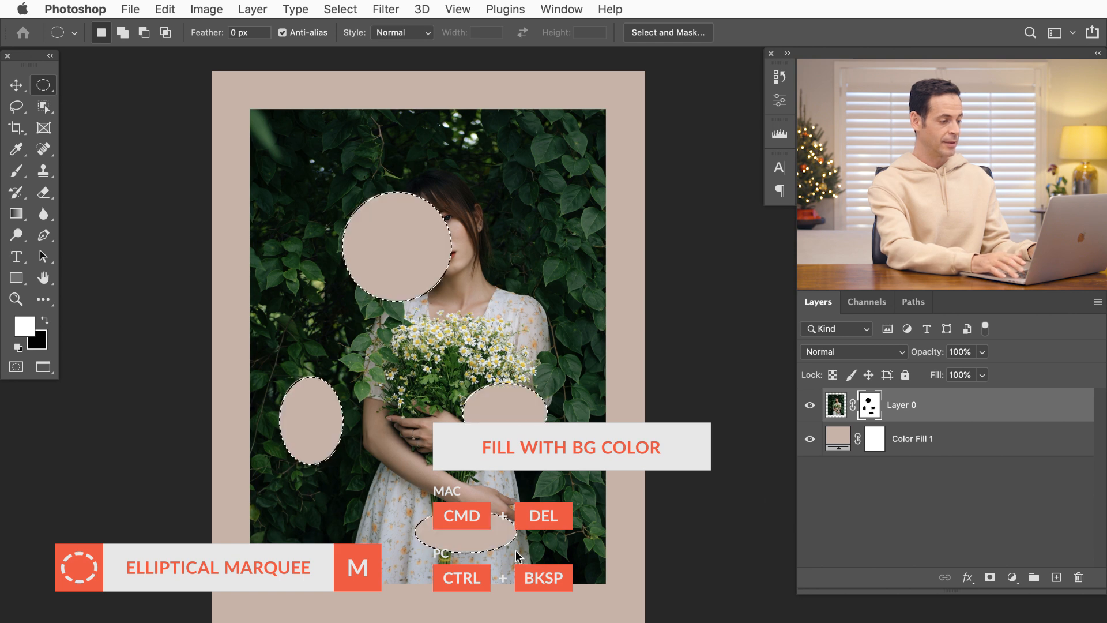
pyautogui.press('super+d')
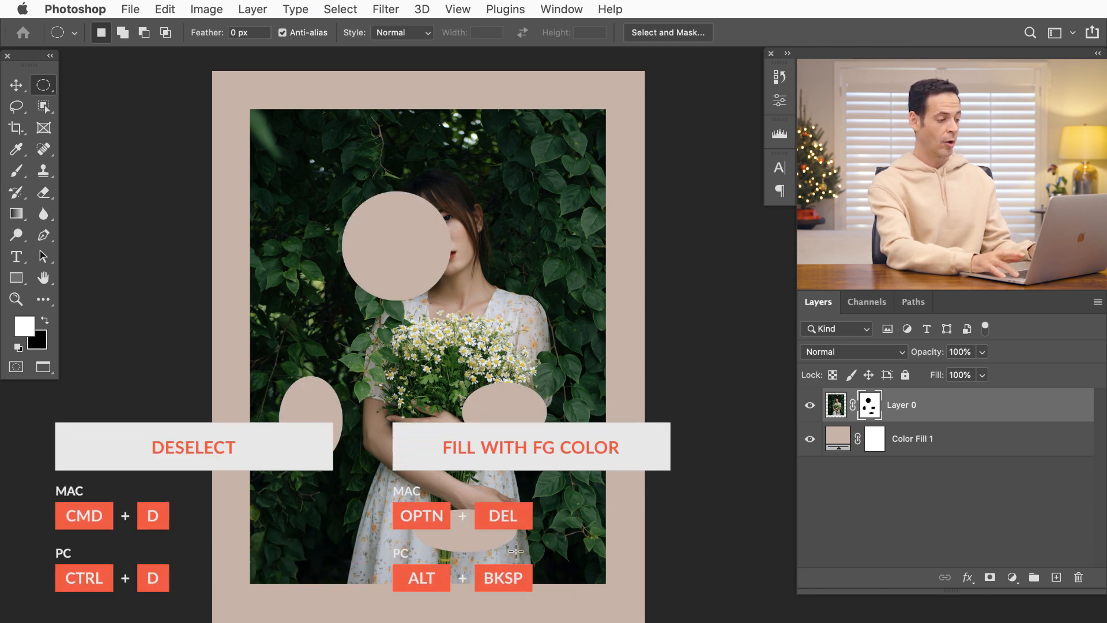
pyautogui.hotkey('alt', 'BackSpace')
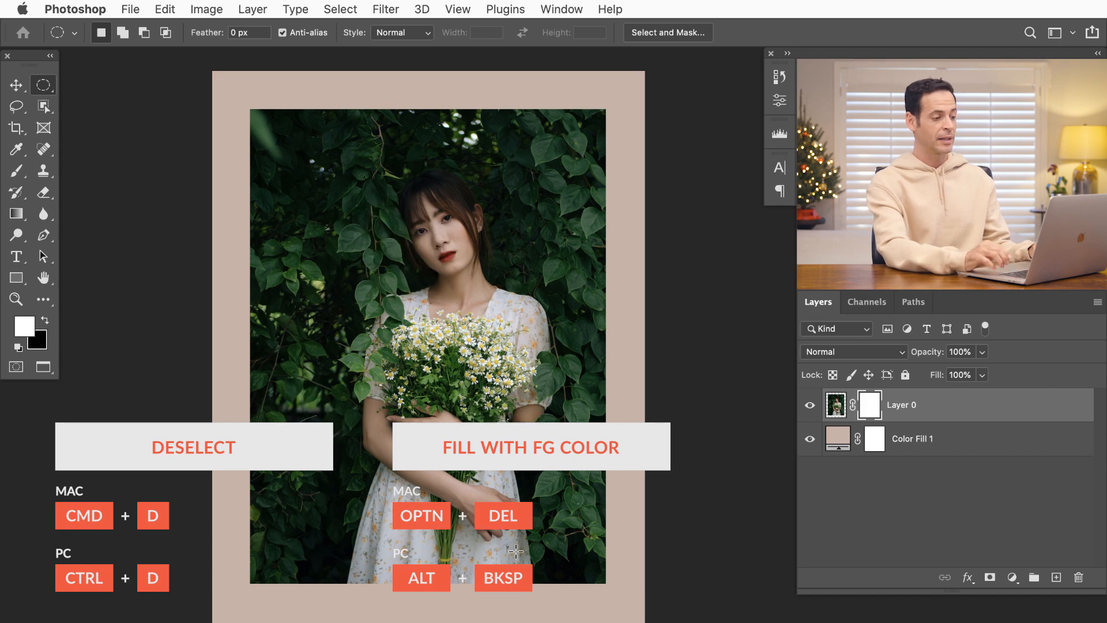
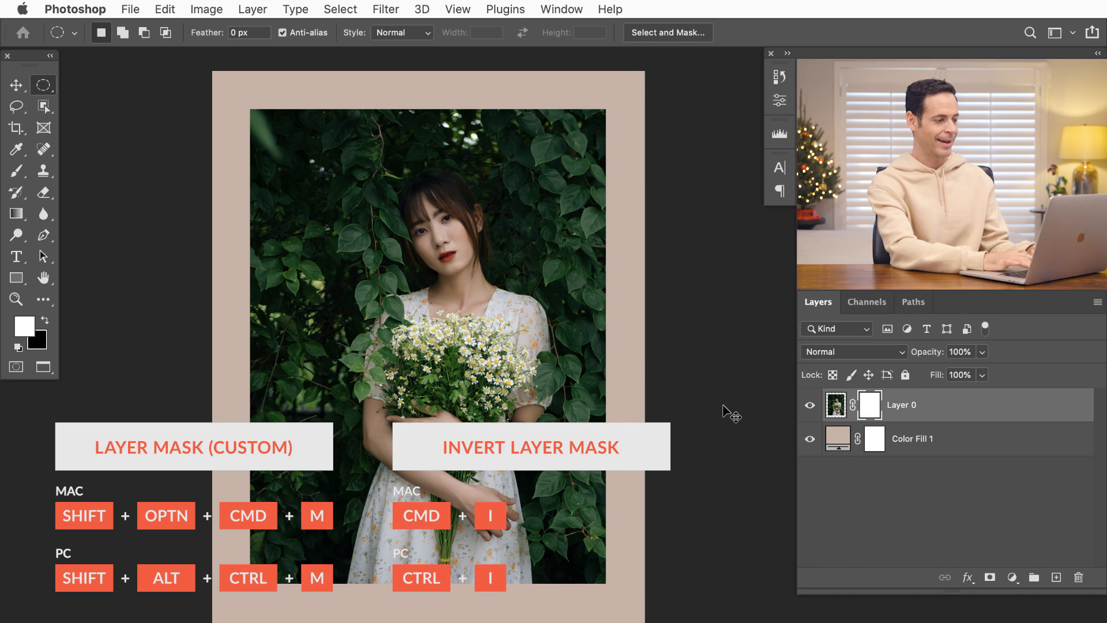
pyautogui.press('super+i')
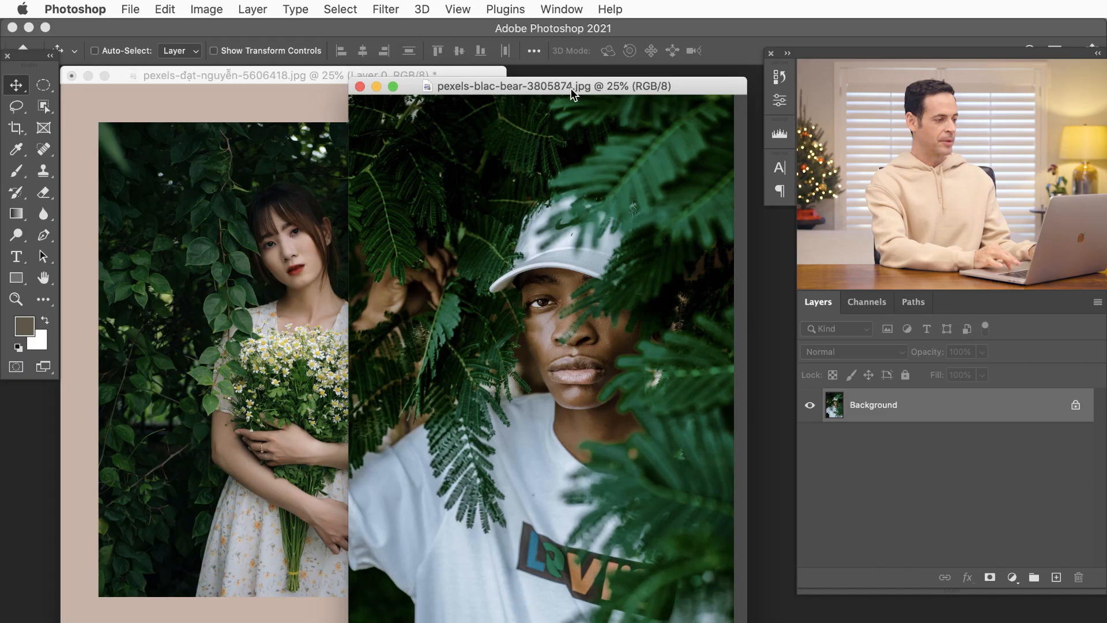
# Copy the photo of the man in the white cap into the portrait document as the top layer and hide it.
pyautogui.moveTo(499, 217); pyautogui.dragTo(273, 254)
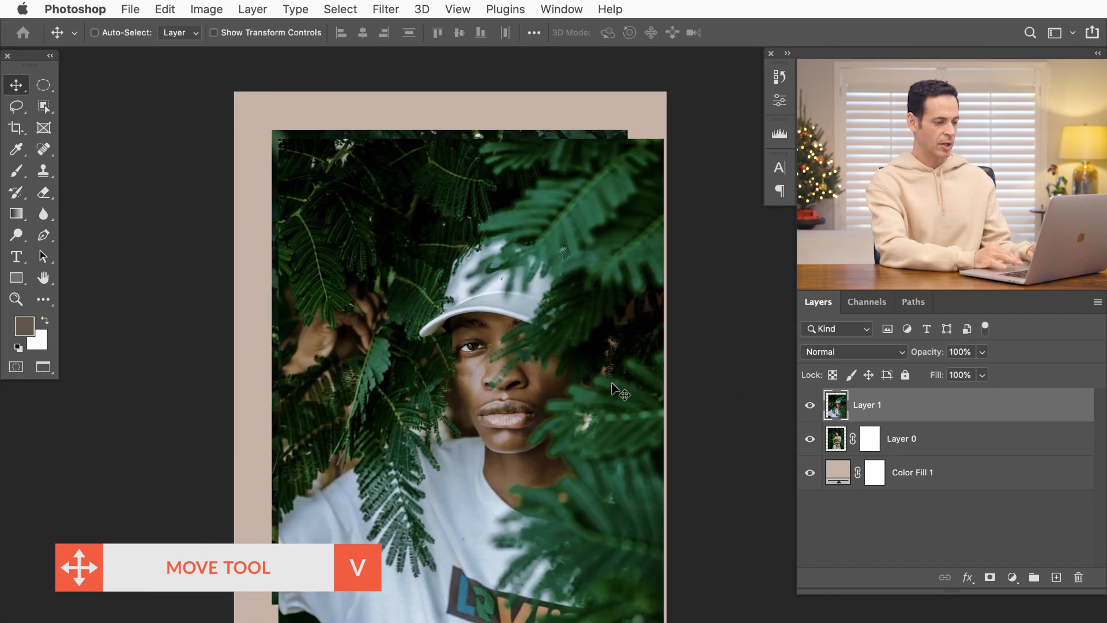
pyautogui.click(809, 405)
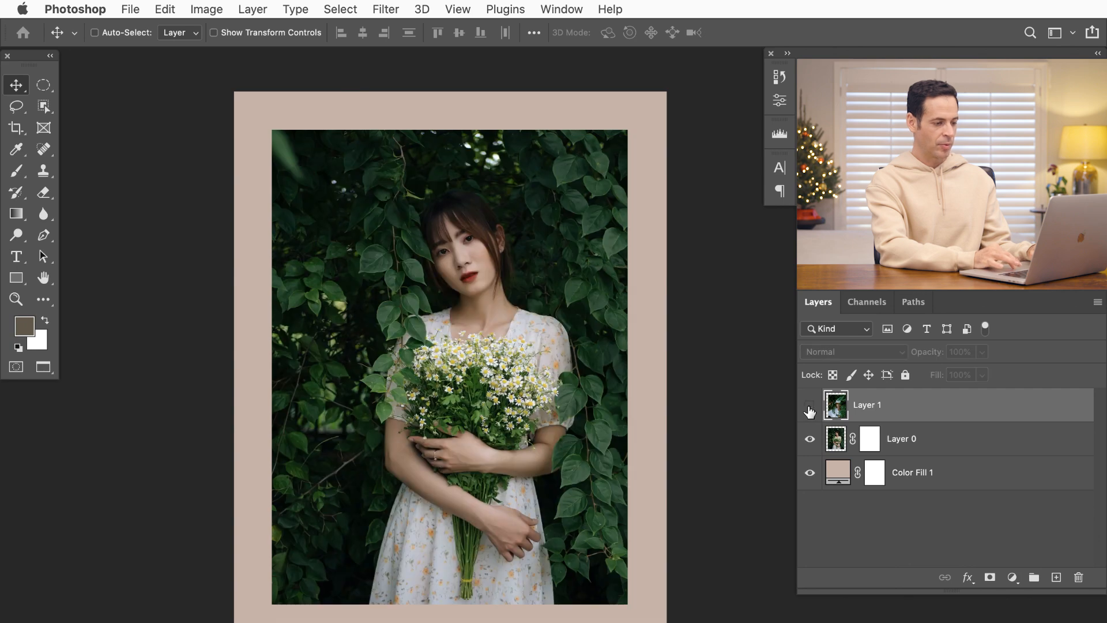
# Target Layer 0's mask and draw a rectangular marquee selection just inside the edges of the woman's photo.
pyautogui.click(866, 445)
pyautogui.press('m')
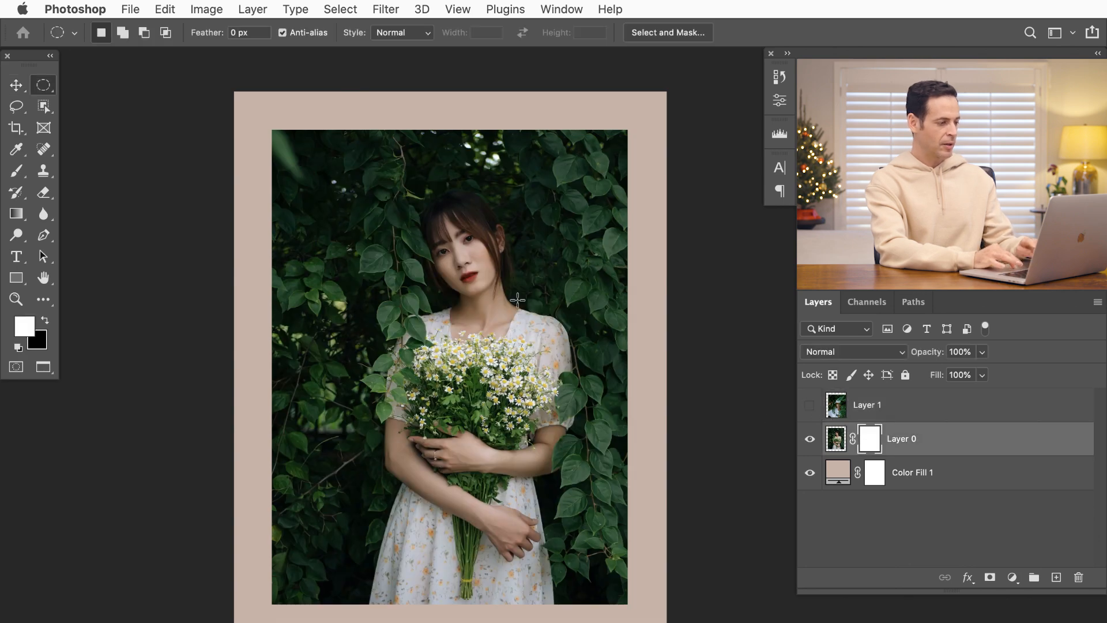
pyautogui.moveTo(304, 152); pyautogui.dragTo(565, 415)
pyautogui.hotkey('shift', 'm')
pyautogui.moveTo(294, 154); pyautogui.dragTo(613, 585)
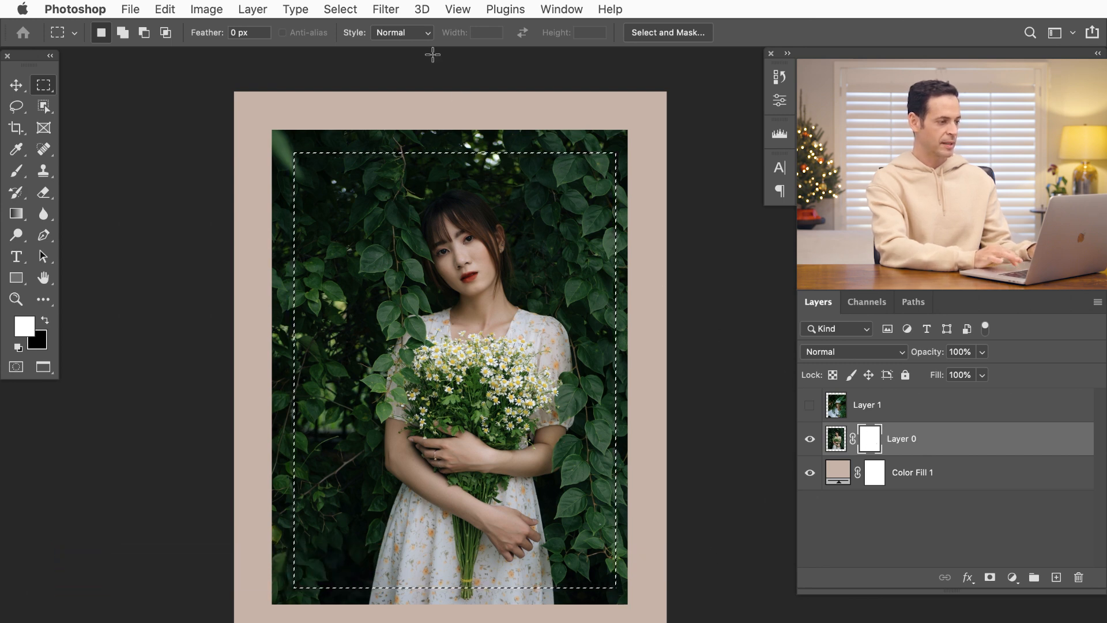
# Invert the rectangular selection, fill the area outside it with black on Layer 0's mask, and deselect.
pyautogui.click(339, 8)
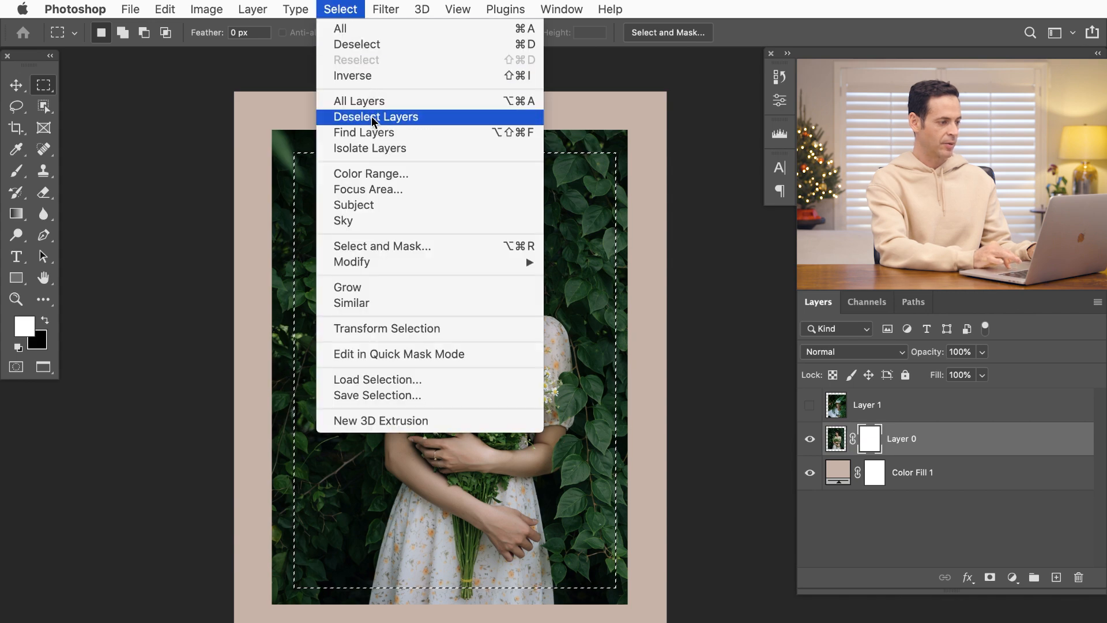
pyautogui.click(372, 76)
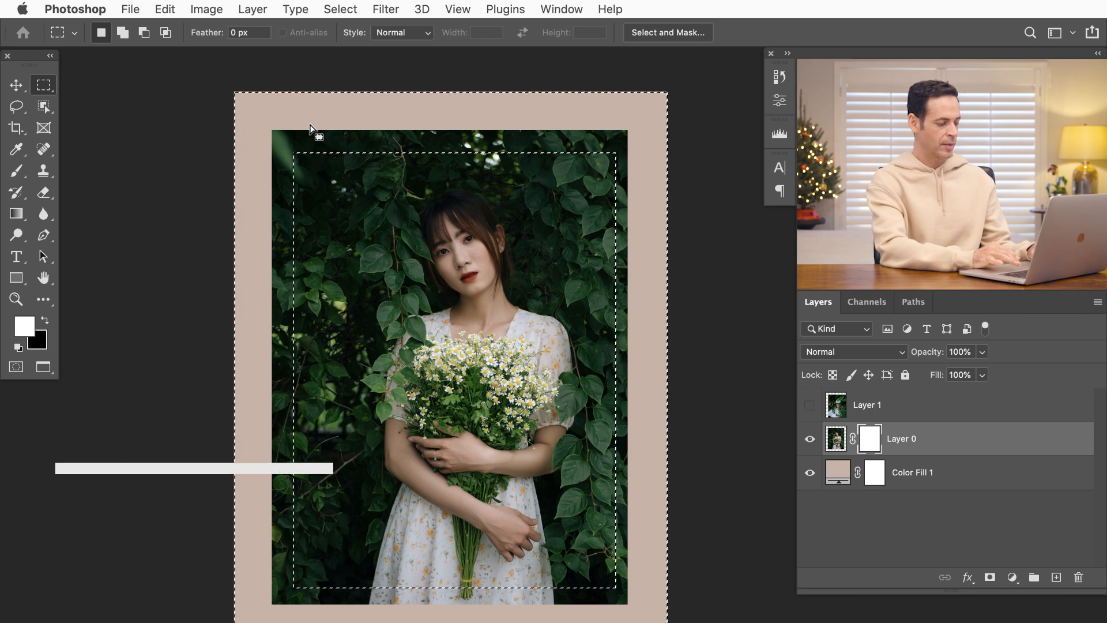
pyautogui.press('super+BackSpace')
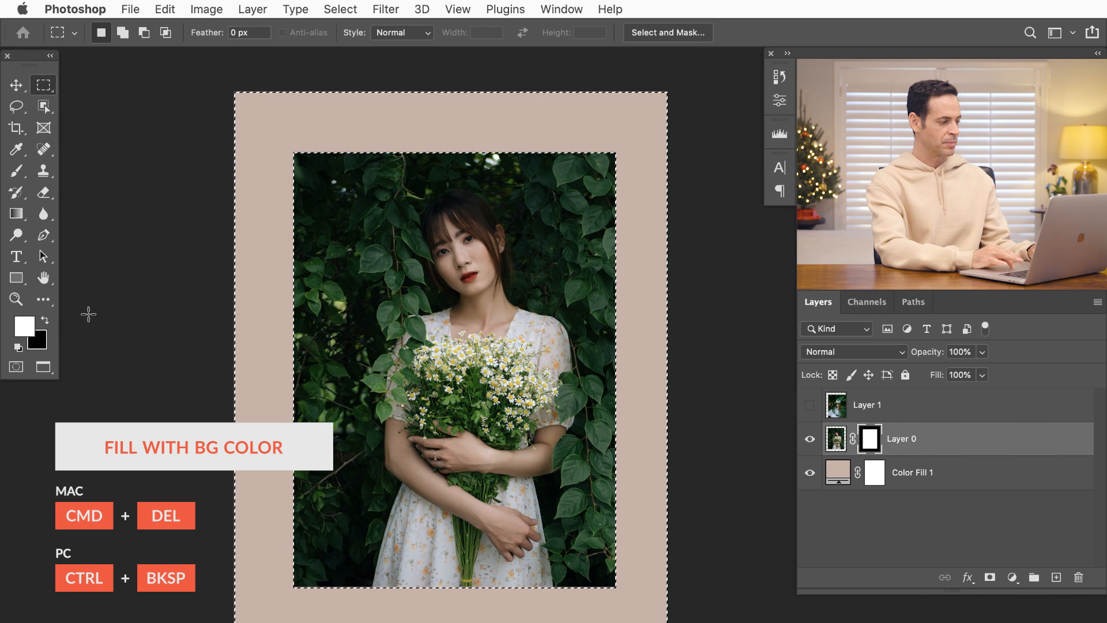
pyautogui.press('super+d')
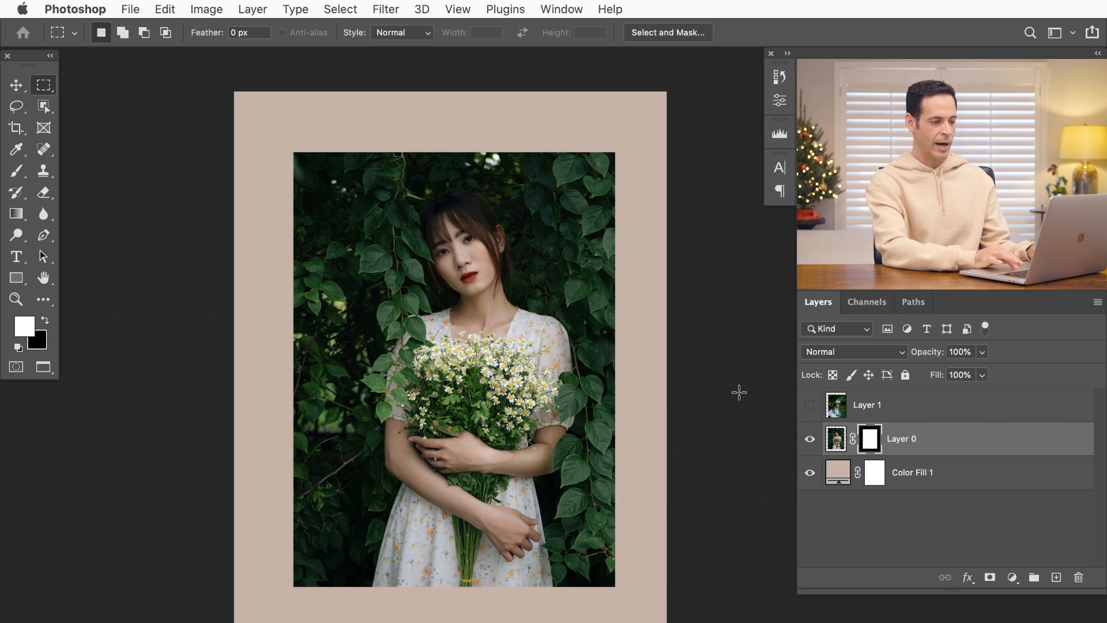
# Show Layer 1 and move the photo of the man in the cap up so it covers the framed area.
pyautogui.click(809, 407)
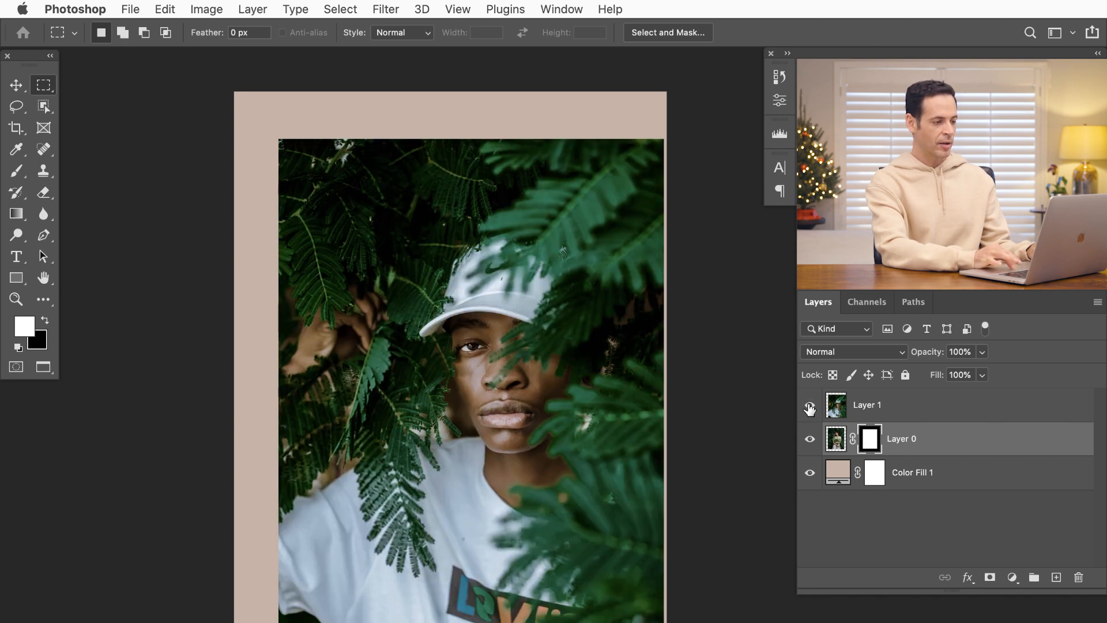
pyautogui.click(869, 406)
pyautogui.press('v')
pyautogui.moveTo(581, 420); pyautogui.dragTo(568, 380)
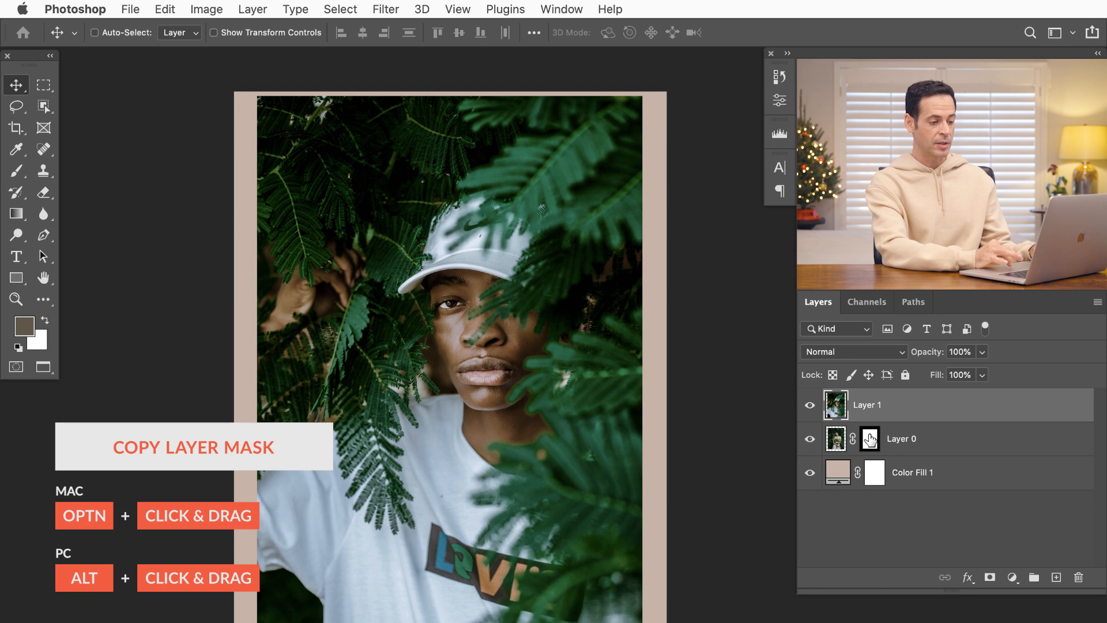
# Copy Layer 0's mask onto Layer 1 and toggle Layer 1's visibility to compare the two photos, ending with it shown.
pyautogui.moveTo(870, 439); pyautogui.dragTo(874, 425)
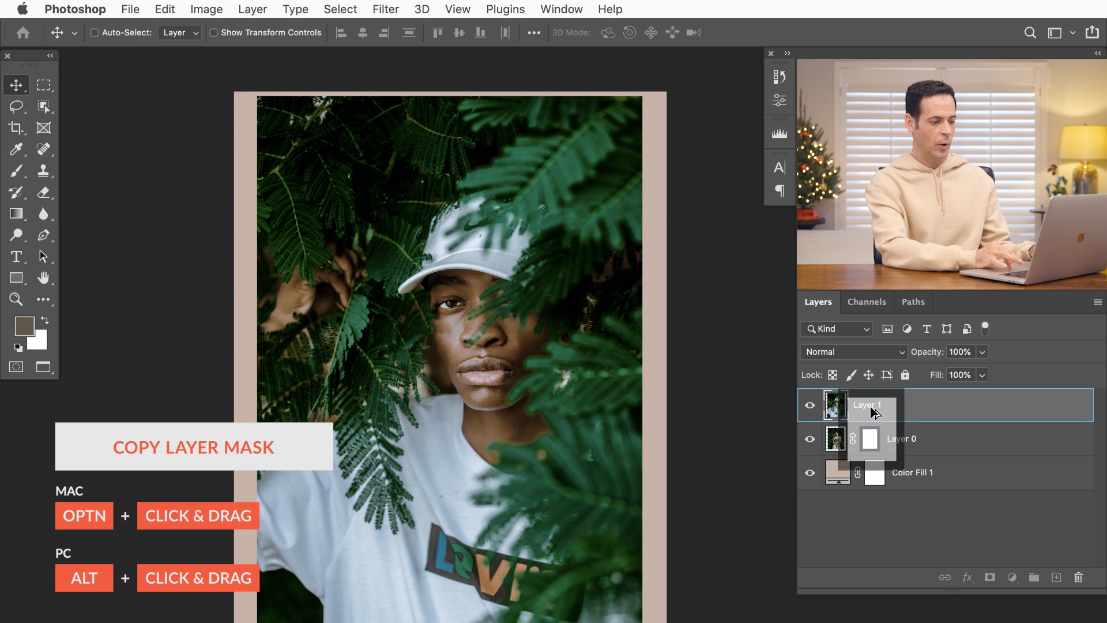
pyautogui.moveTo(873, 410); pyautogui.dragTo(868, 410)
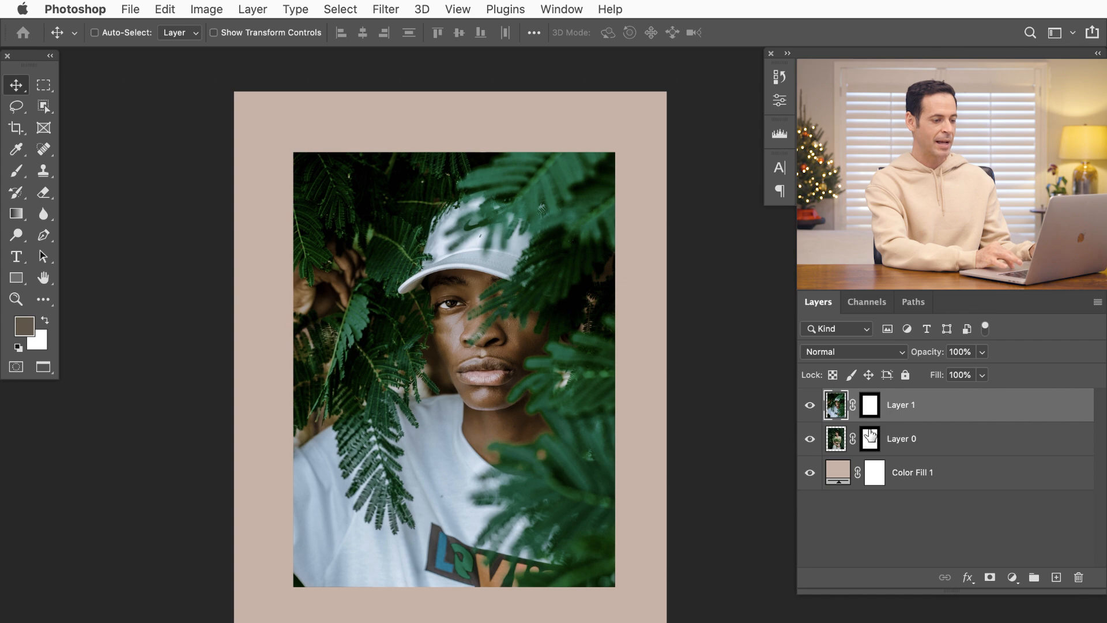
pyautogui.click(810, 405)
pyautogui.click(811, 407)
pyautogui.click(810, 406)
pyautogui.click(810, 406)
pyautogui.click(810, 406)
pyautogui.click(810, 406)
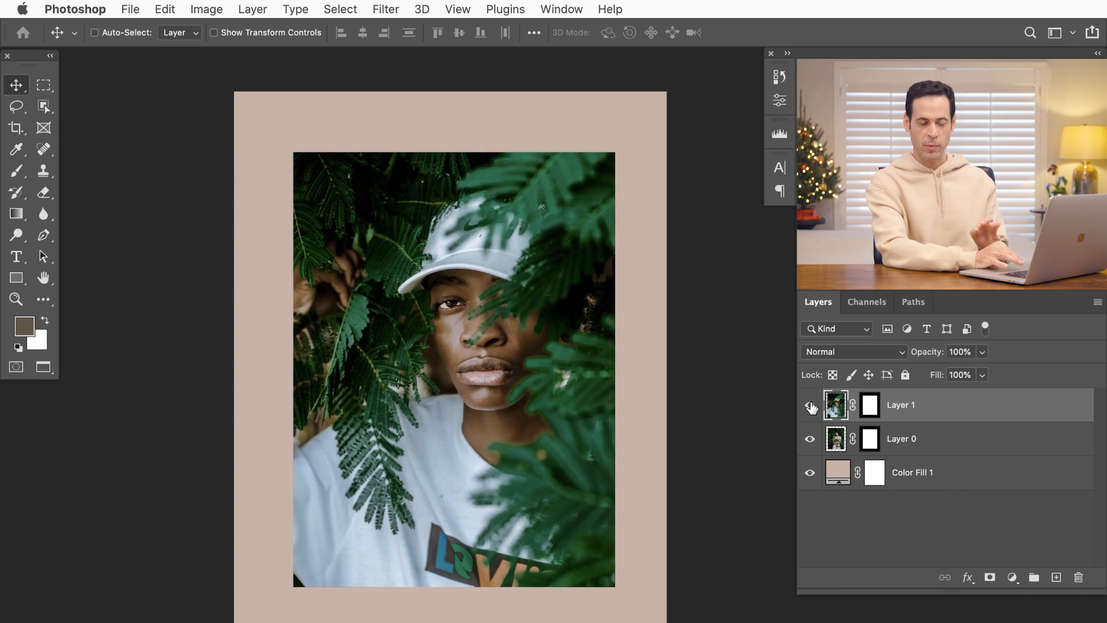
# Group Layer 1 and Layer 0, expand the group, and copy Layer 1's mask onto the group.
pyautogui.keyDown('shift'); pyautogui.click(942, 441); pyautogui.keyUp('shift')
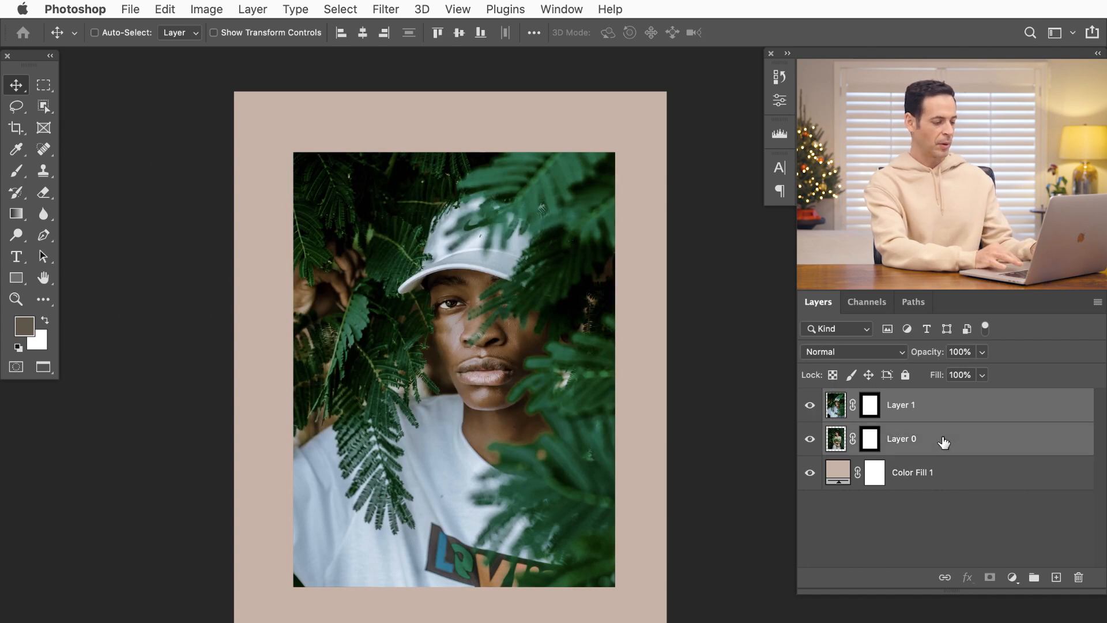
pyautogui.press('super+g')
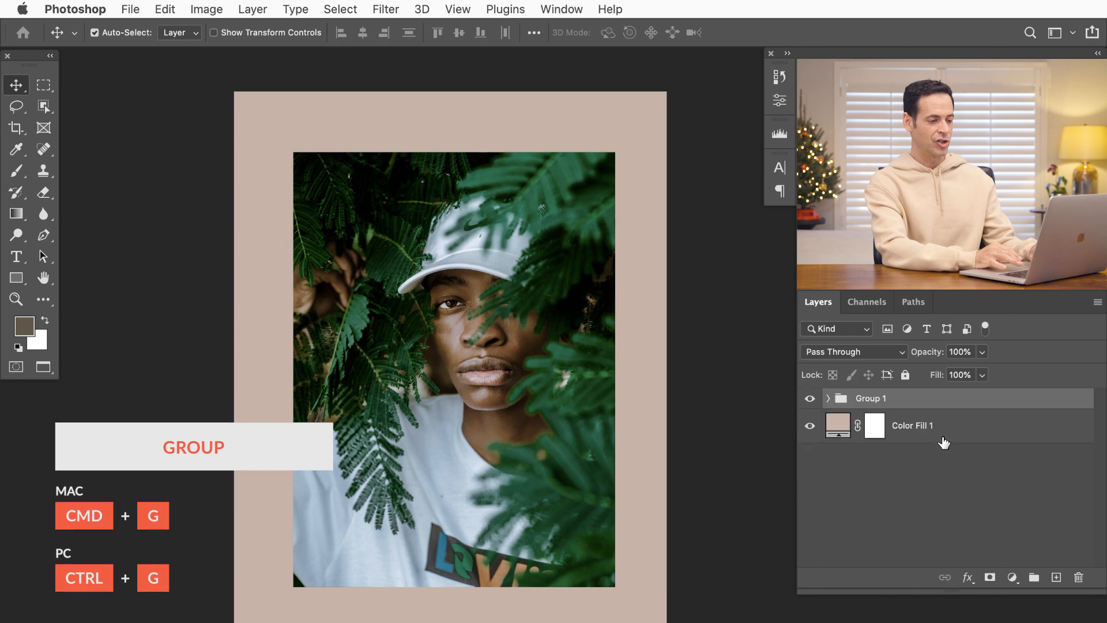
pyautogui.click(829, 399)
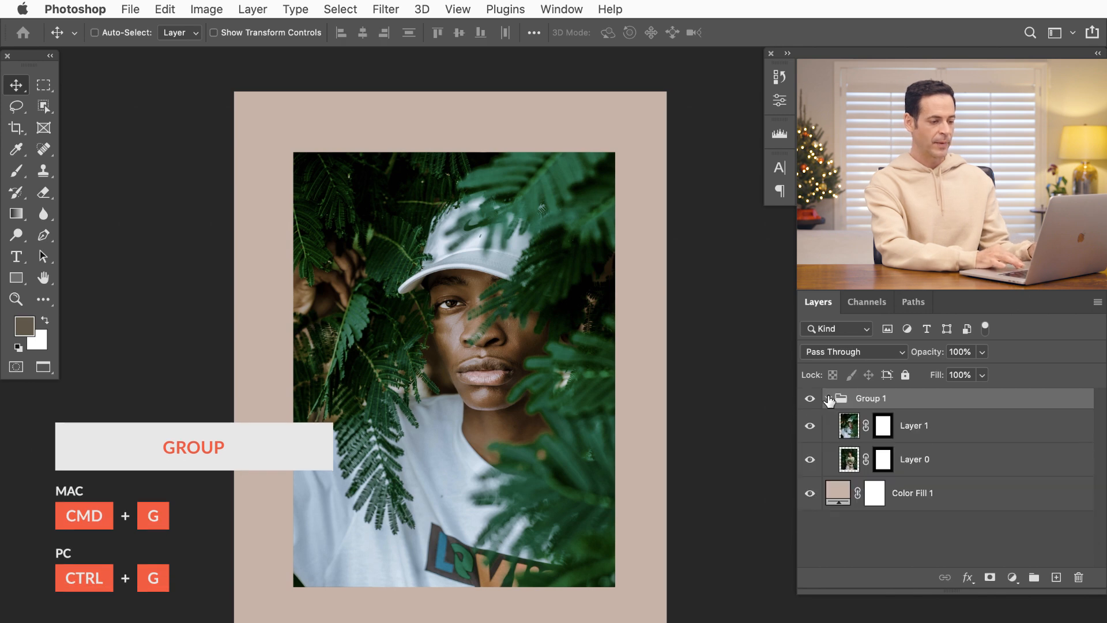
pyautogui.moveTo(883, 428); pyautogui.dragTo(877, 405)
# Fill the masks of Layer 1 and Layer 0 with white so only the group's mask crops the photos.
pyautogui.click(881, 440)
pyautogui.press('d')
pyautogui.press('x')
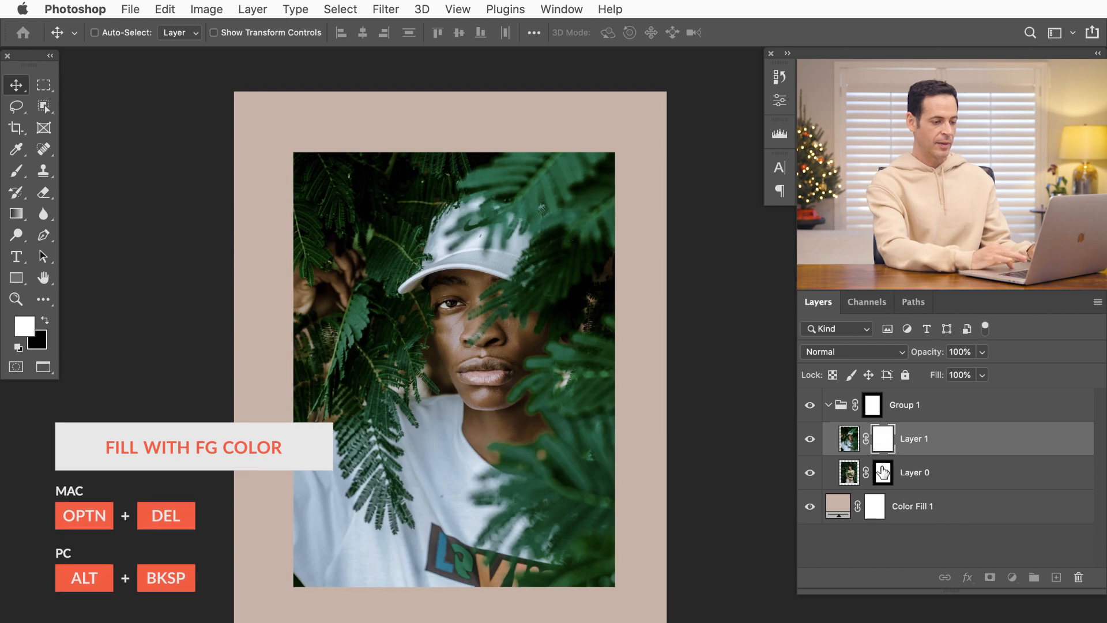
pyautogui.click(883, 471)
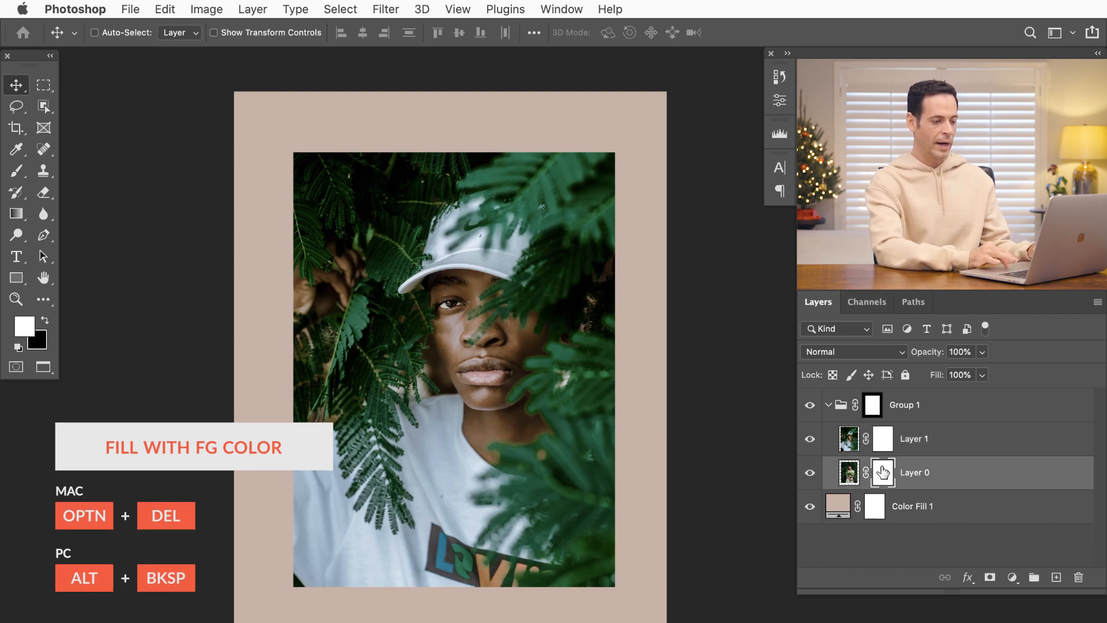
# Reposition the man's photo inside the group's mask, hide Layer 1, and reposition the woman's photo on Layer 0.
pyautogui.click(917, 444)
pyautogui.moveTo(480, 431); pyautogui.dragTo(457, 447)
pyautogui.click(809, 439)
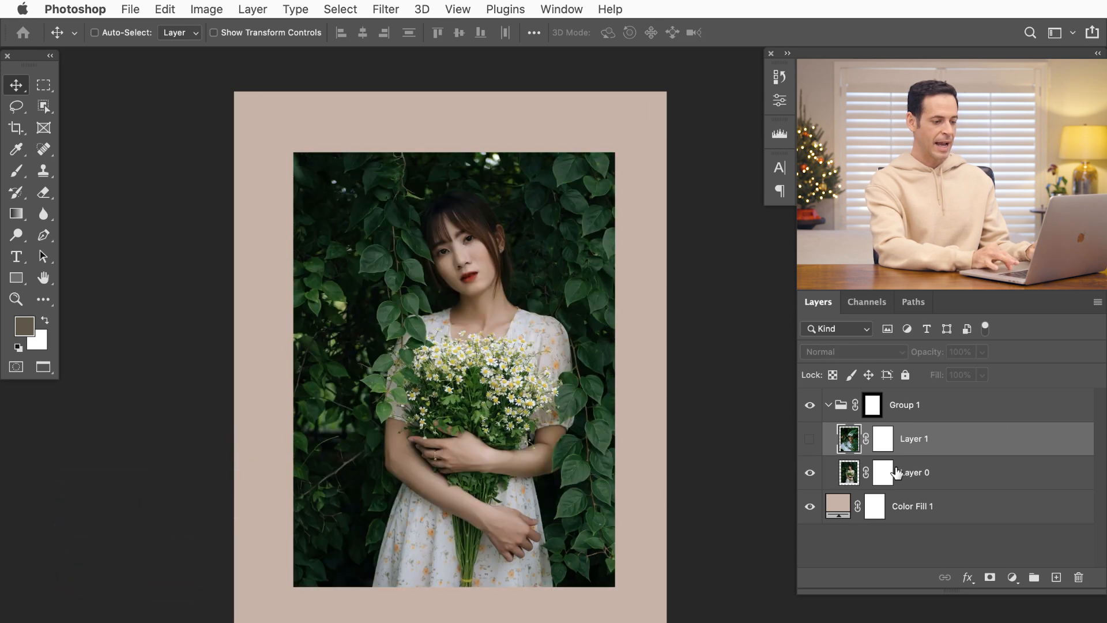
pyautogui.click(922, 473)
pyautogui.moveTo(518, 429)
pyautogui.mouseDown()
pyautogui.moveTo(506, 415)
pyautogui.moveTo(587, 404)
pyautogui.moveTo(492, 483)
pyautogui.moveTo(515, 419)
pyautogui.moveTo(516, 438)
pyautogui.mouseUp()
pyautogui.press('super')
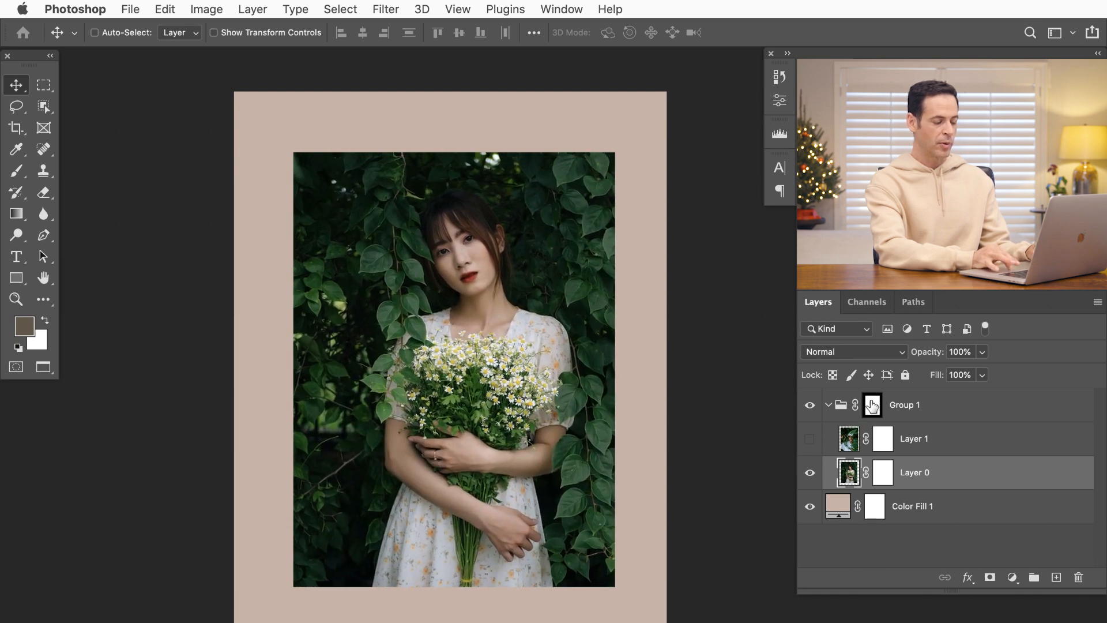
# Black out Group 1's mask outside a rectangular selection drawn slightly inside the photo's edges, and deselect.
pyautogui.click(817, 440)
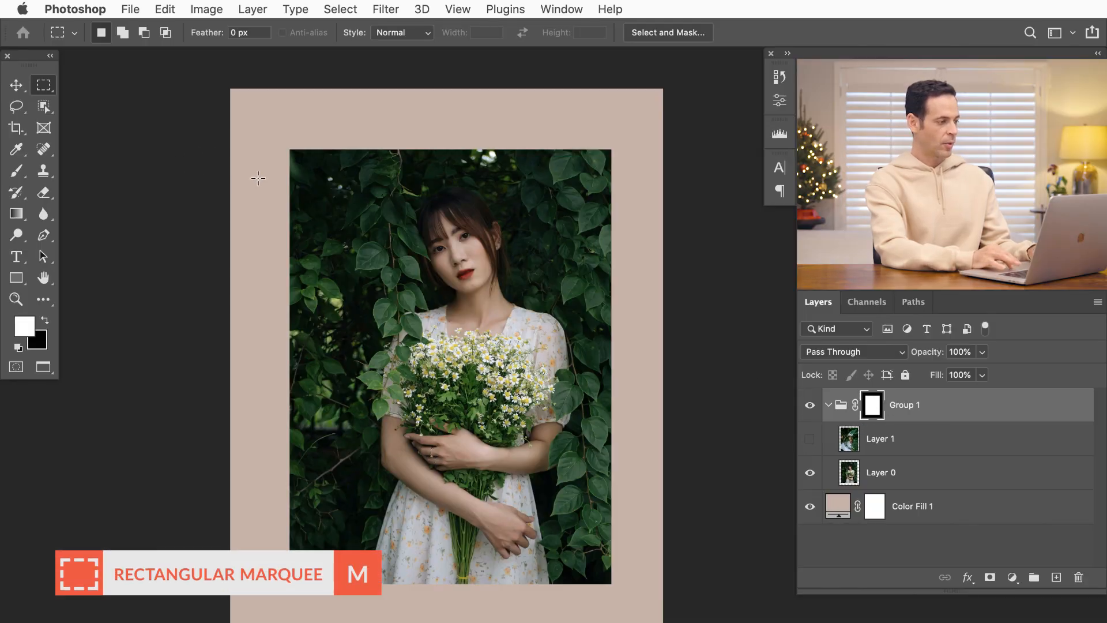
pyautogui.moveTo(299, 158); pyautogui.dragTo(597, 565)
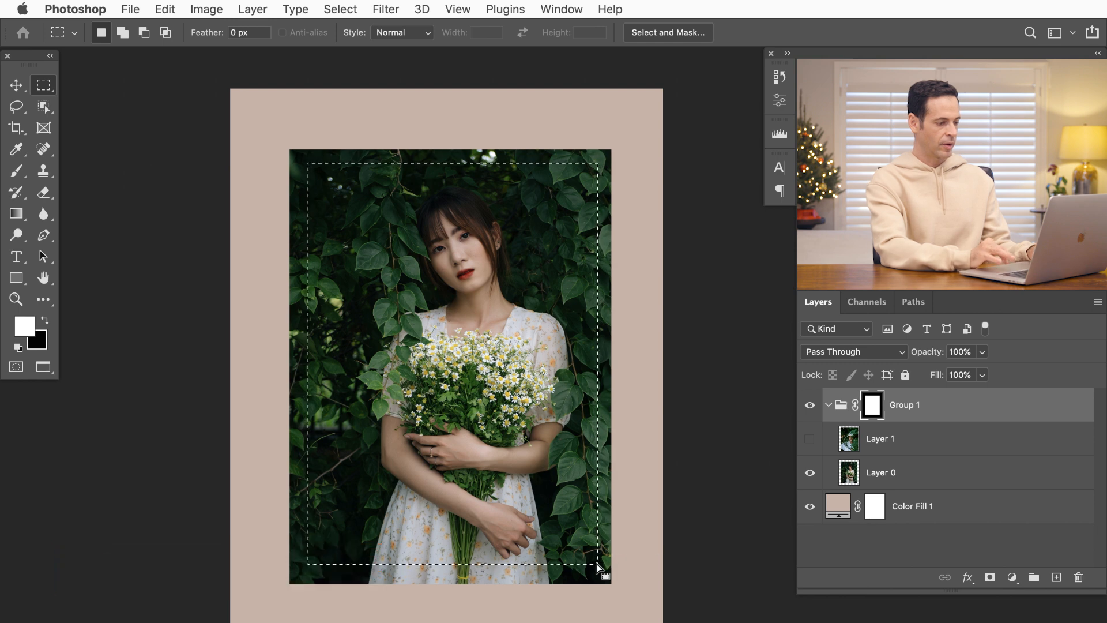
pyautogui.press('shift+super+i')
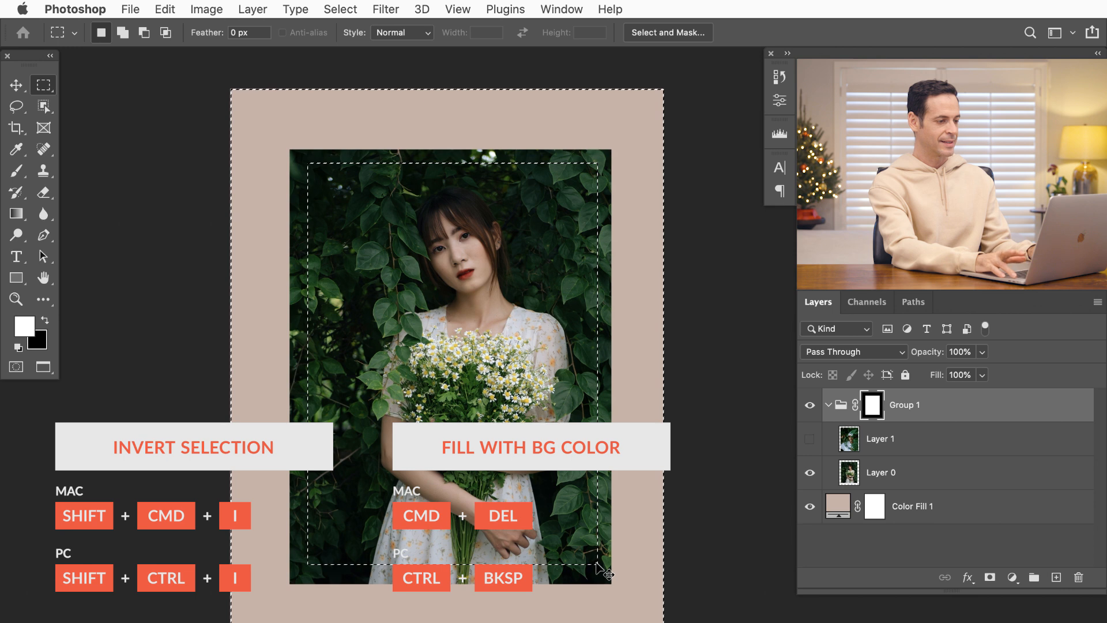
pyautogui.press('super+BackSpace')
pyautogui.press('super+d')
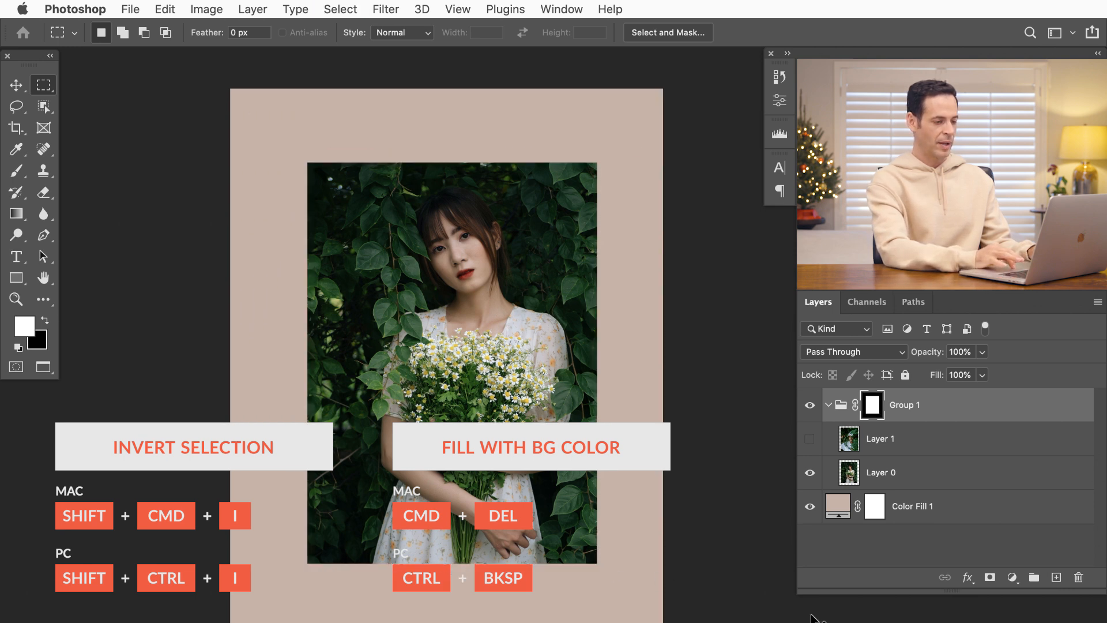
# Toggle Layer 1's visibility to compare the photos, leave it shown, and reposition the man's photo inside the group's mask.
pyautogui.click(810, 440)
pyautogui.click(810, 440)
pyautogui.click(810, 440)
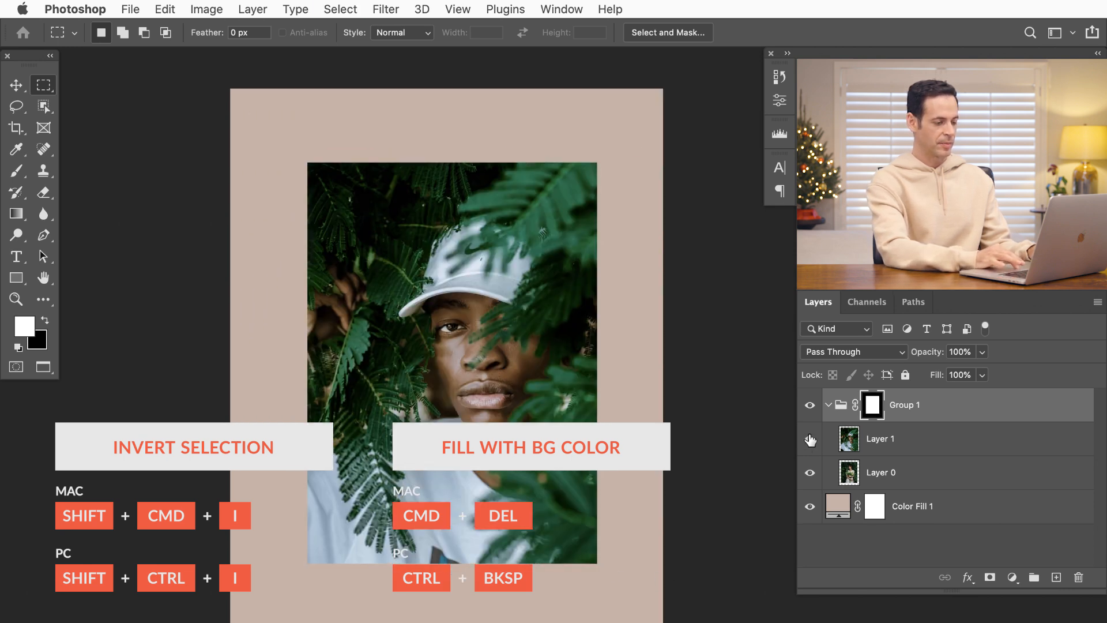
pyautogui.click(810, 439)
pyautogui.click(810, 439)
pyautogui.click(880, 439)
pyautogui.press('v')
pyautogui.moveTo(431, 422); pyautogui.dragTo(455, 424)
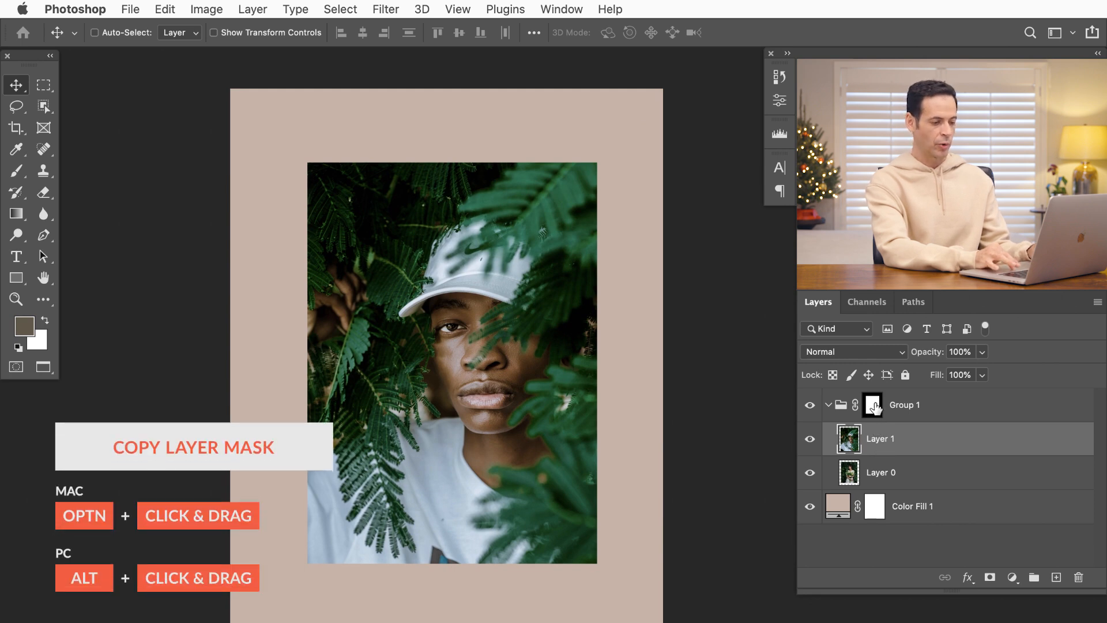
# Copy Group 1's mask onto Layer 1 and Layer 0, then move both layers out and delete the group.
pyautogui.moveTo(874, 408); pyautogui.dragTo(891, 477)
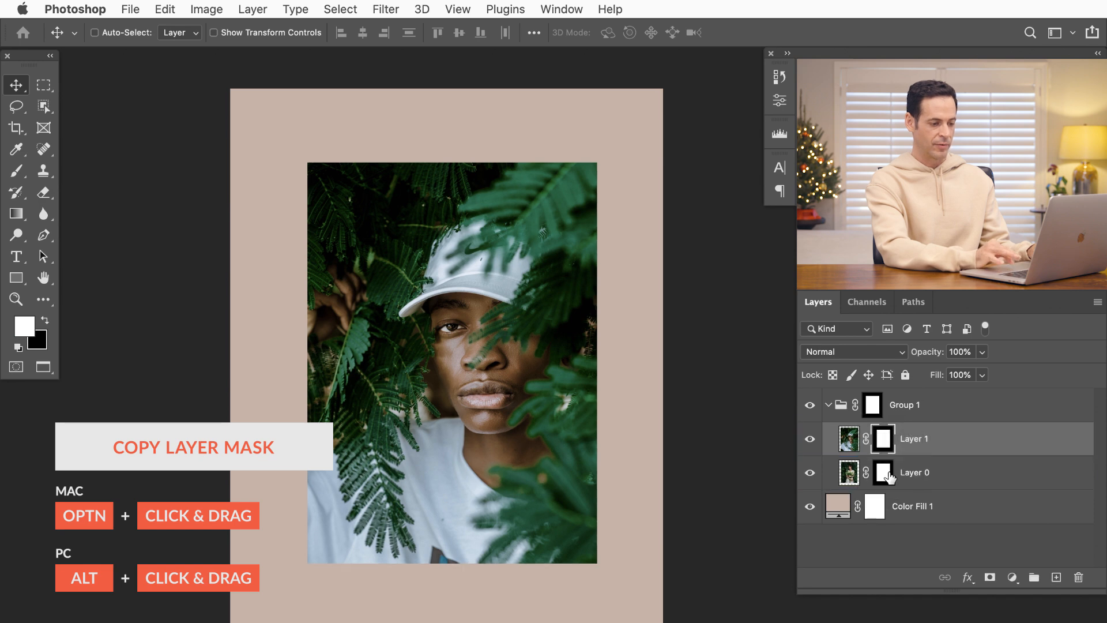
pyautogui.keyDown('shift'); pyautogui.click(925, 482); pyautogui.keyUp('shift')
pyautogui.press('super+bracketright')
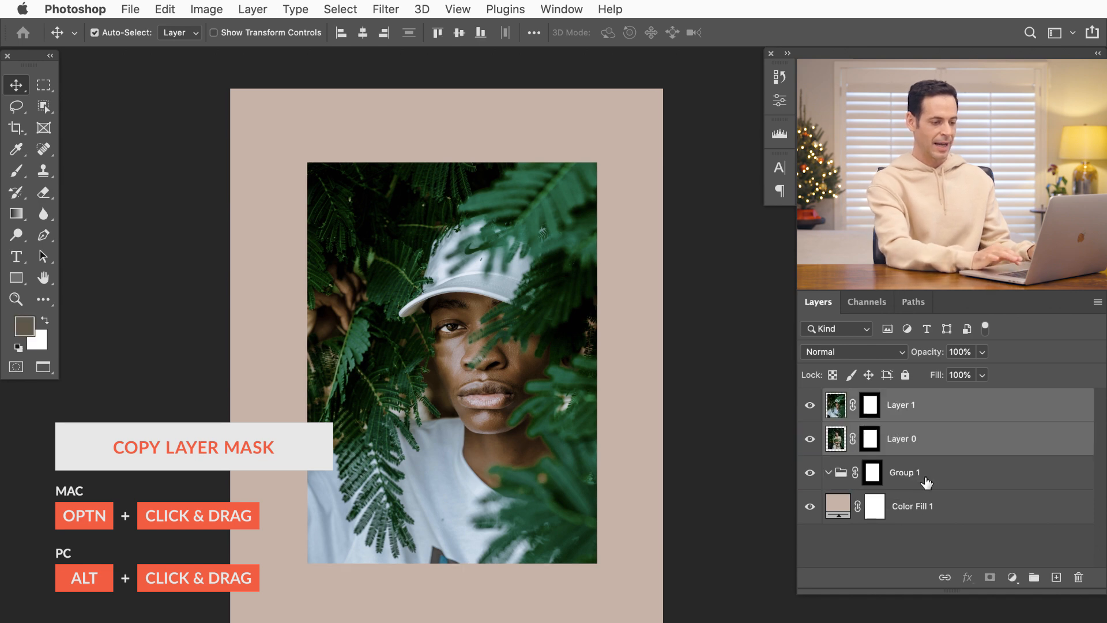
pyautogui.moveTo(928, 481); pyautogui.dragTo(1077, 576)
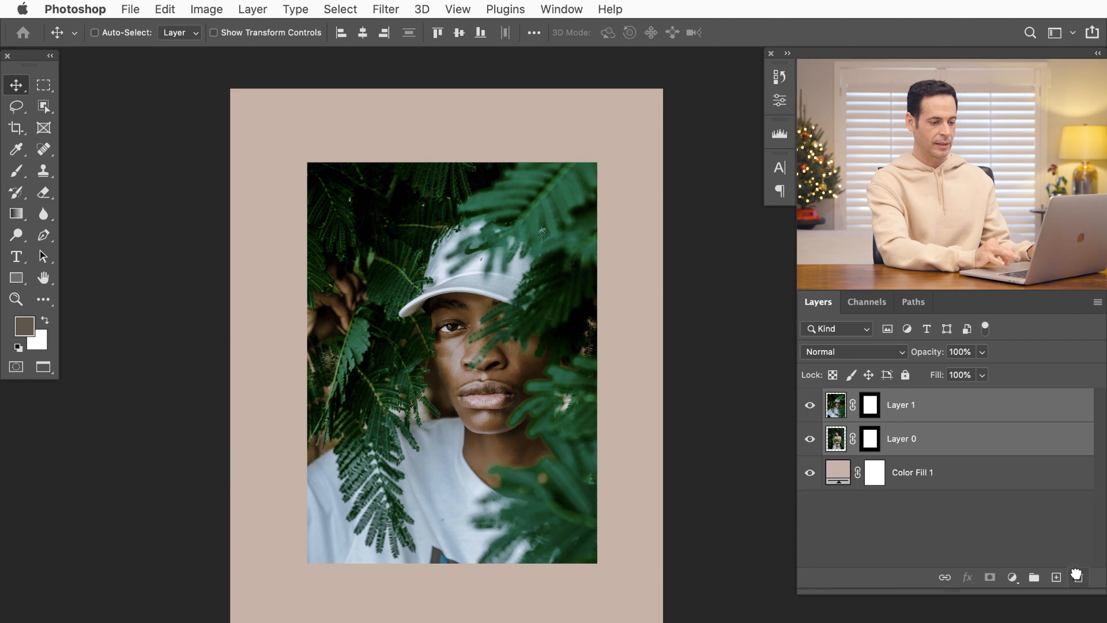
# Toggle Layer 1's visibility repeatedly to compare the two masked photos, ending with Layer 1 hidden.
pyautogui.click(810, 407)
pyautogui.click(810, 406)
pyautogui.click(810, 406)
pyautogui.click(810, 407)
pyautogui.click(810, 407)
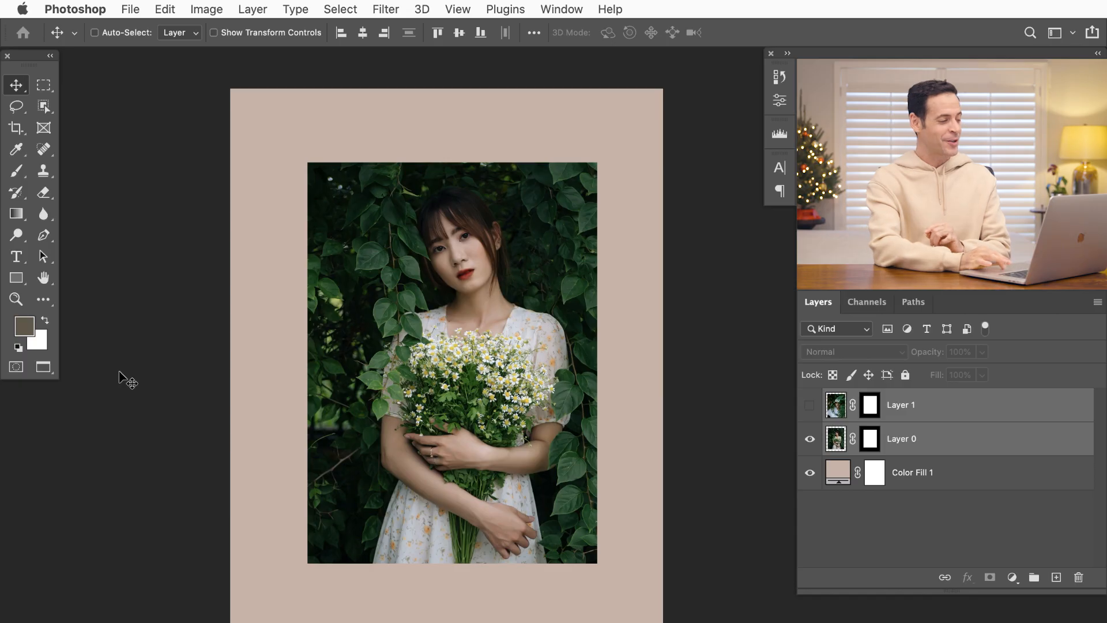
# Select Layer 0 and toggle its mask off and on to compare the photo with and without it.
pyautogui.click(921, 439)
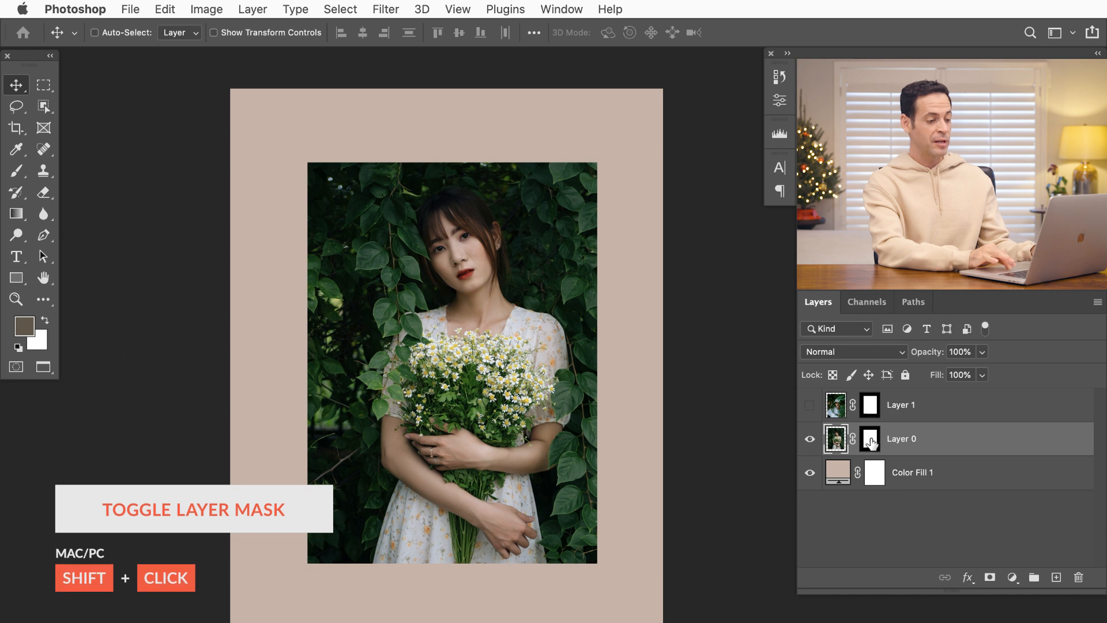
pyautogui.keyDown('shift'); pyautogui.click(870, 442); pyautogui.keyUp('shift')
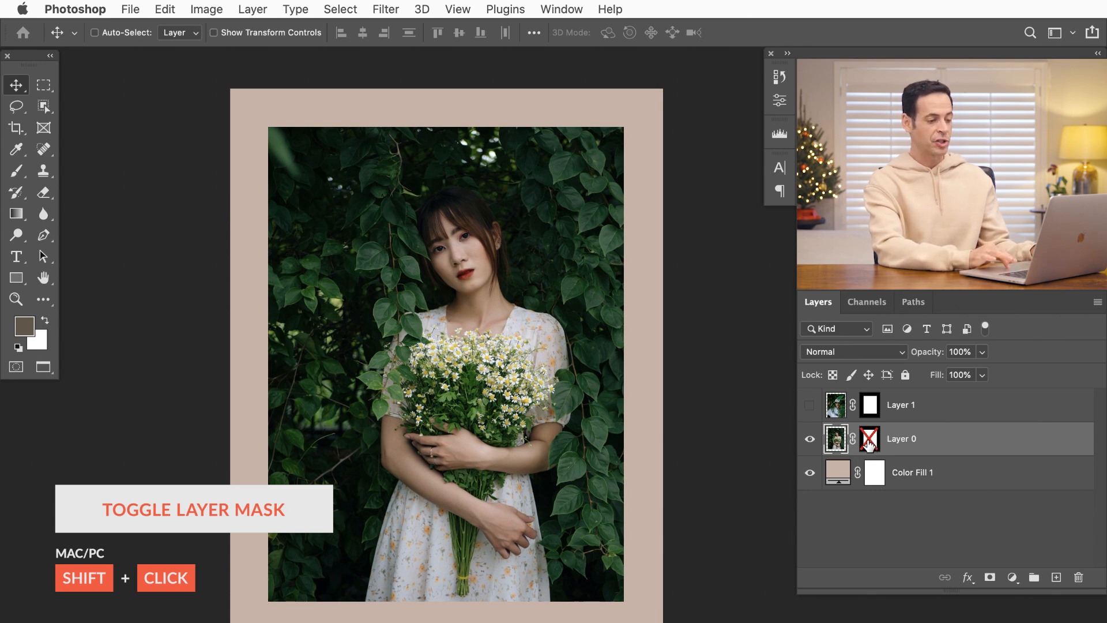
pyautogui.keyDown('shift'); pyautogui.click(870, 442); pyautogui.keyUp('shift')
pyautogui.keyDown('shift'); pyautogui.click(871, 442); pyautogui.keyUp('shift')
pyautogui.keyDown('shift'); pyautogui.click(870, 442); pyautogui.keyUp('shift')
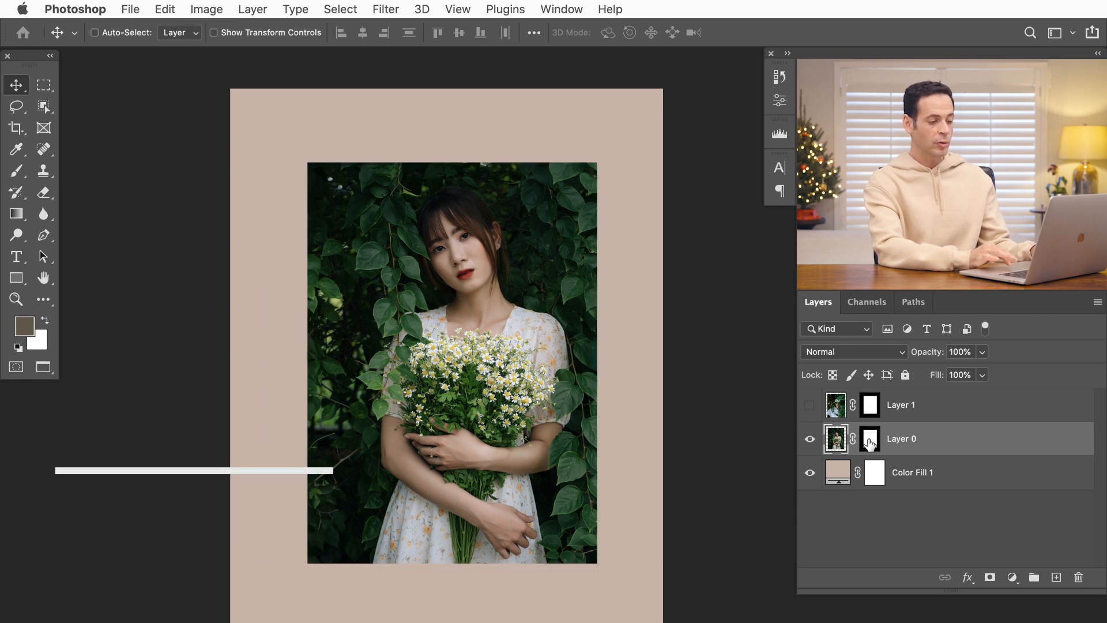
# View Layer 0's mask on its own, return to the photo, and load the mask as a selection before deselecting.
pyautogui.keyDown('alt'); pyautogui.click(870, 442); pyautogui.keyUp('alt')
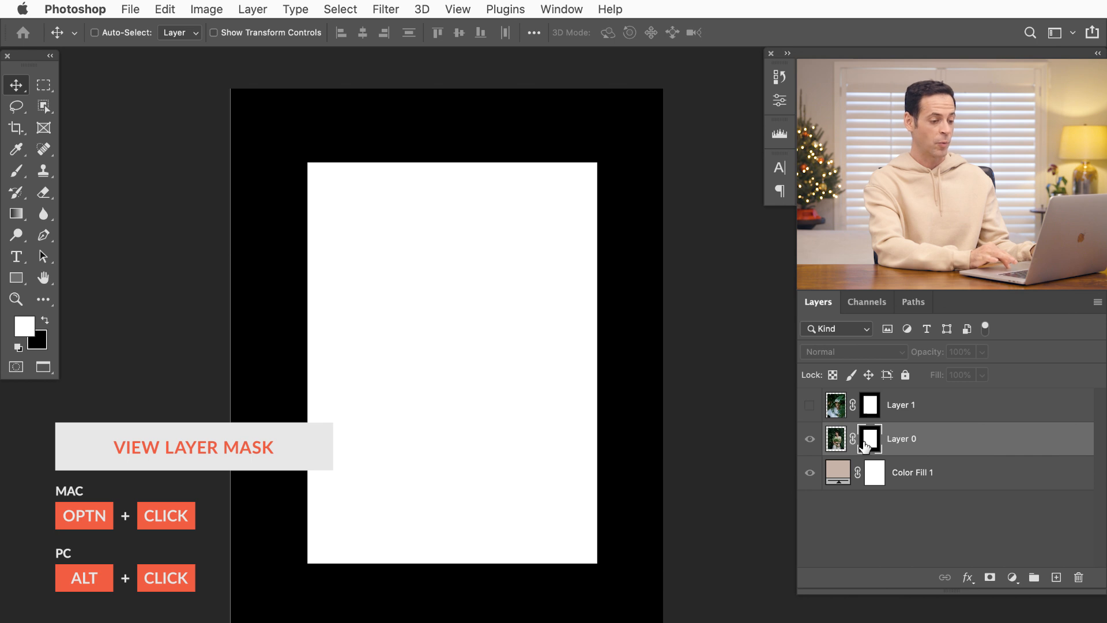
pyautogui.keyDown('alt'); pyautogui.click(869, 443); pyautogui.keyUp('alt')
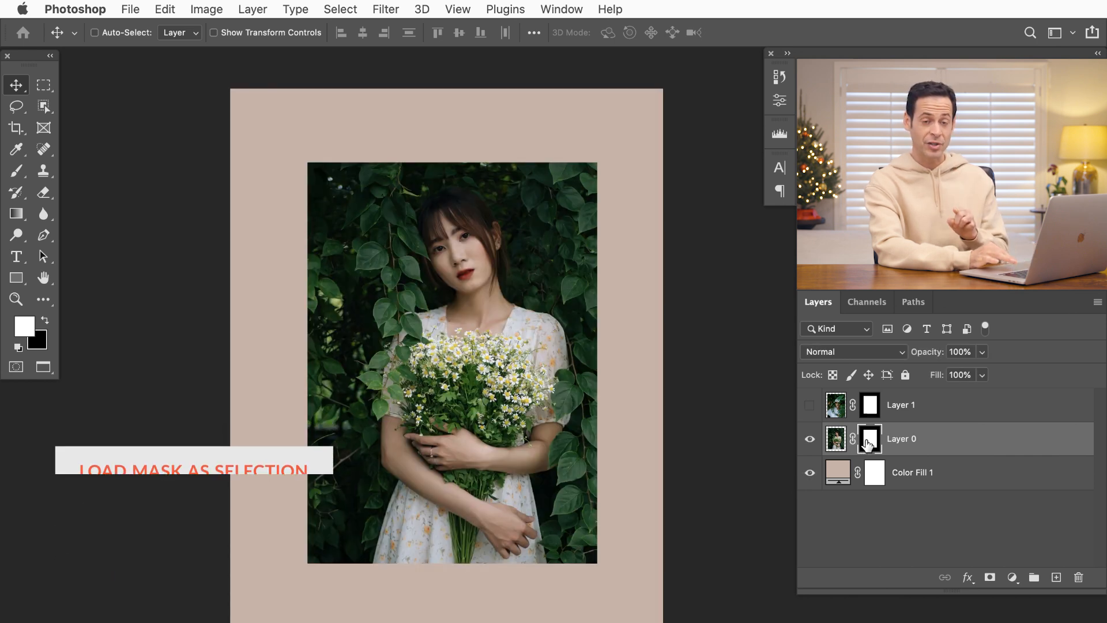
pyautogui.keyDown('super'); pyautogui.click(868, 442); pyautogui.keyUp('super')
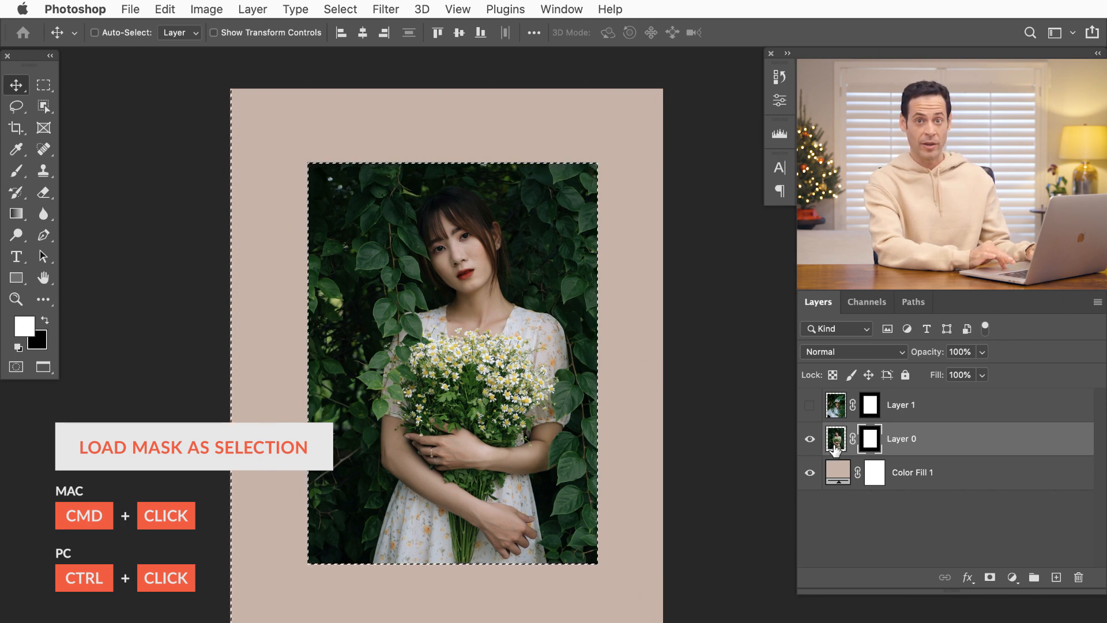
pyautogui.press('super+d')
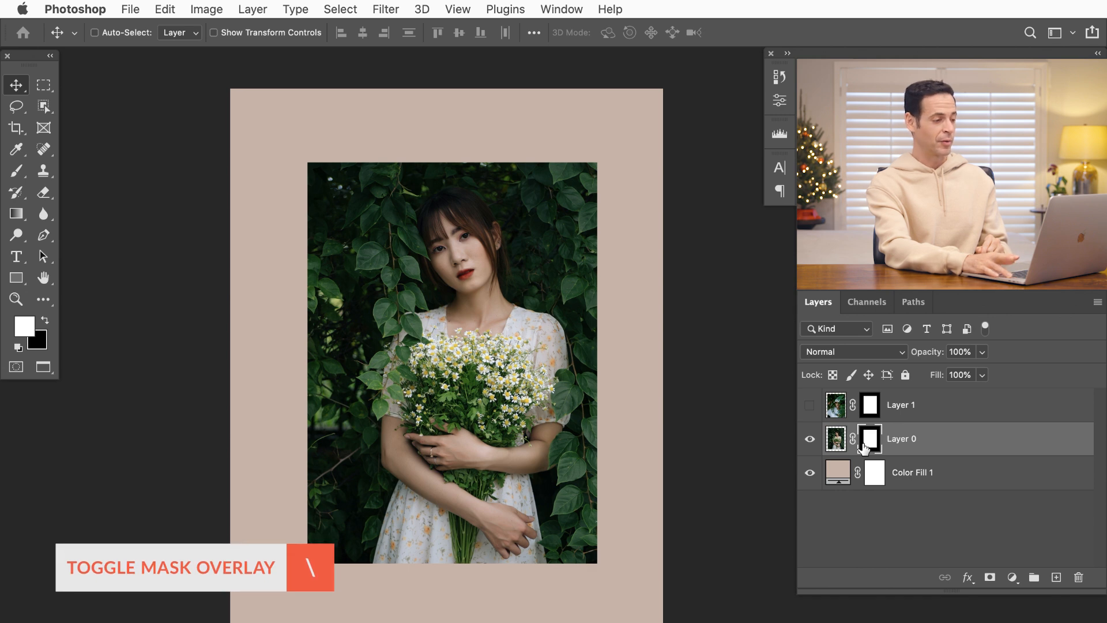
# Toggle the red overlay of Layer 0's mask on and off, ending with the overlay shown.
pyautogui.press('\\')
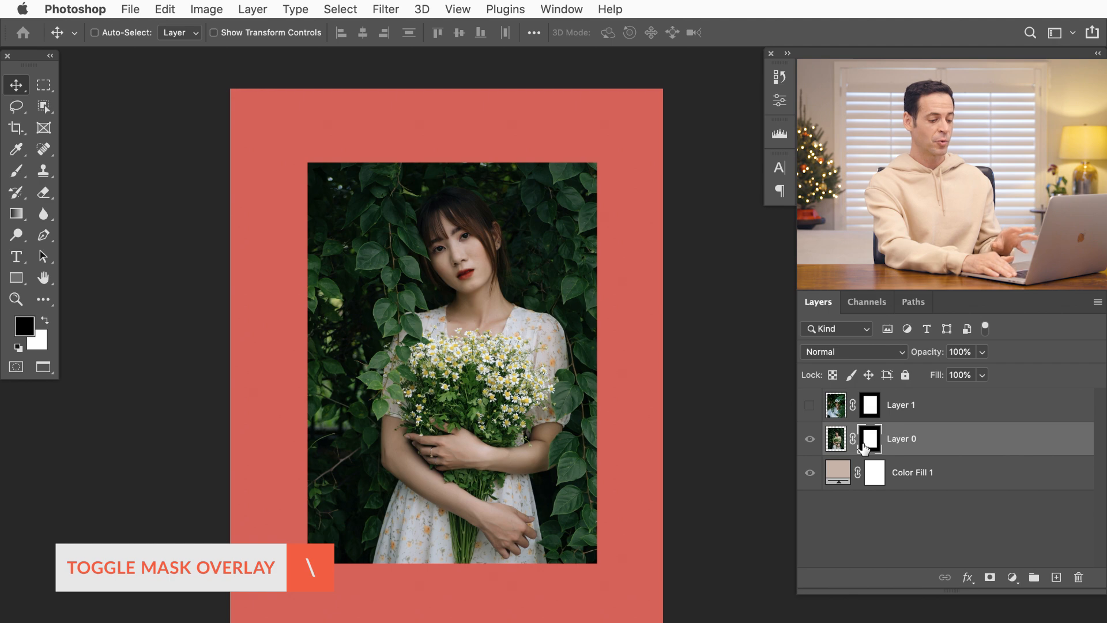
pyautogui.press('\\')
pyautogui.press('\\')
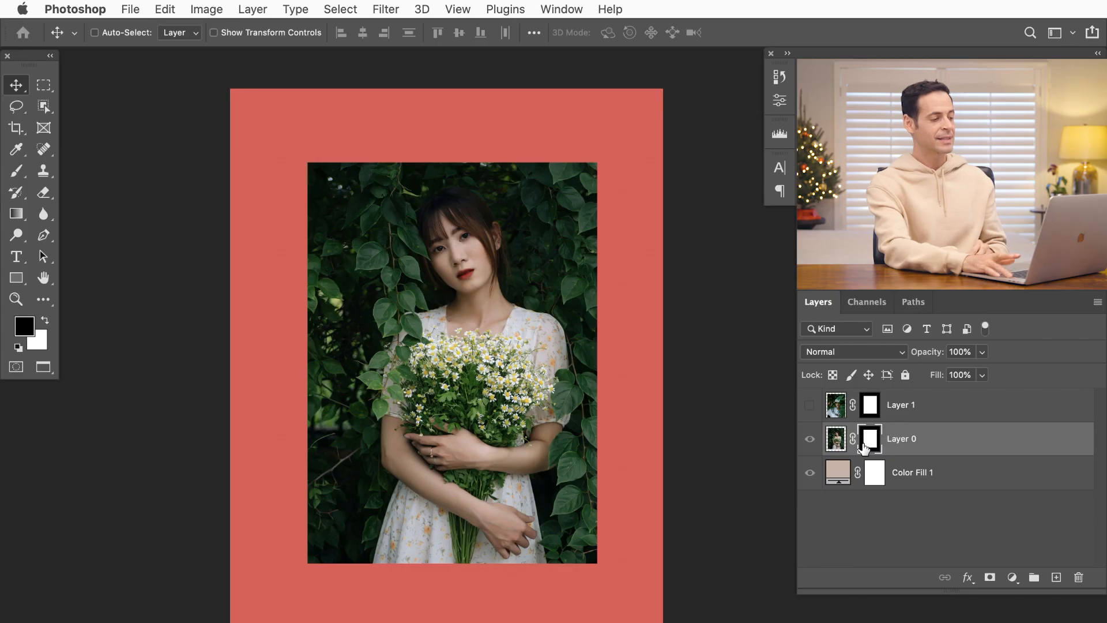
# Turn off the red overlay of Layer 0's mask and open that mask's properties.
pyautogui.press('\\')
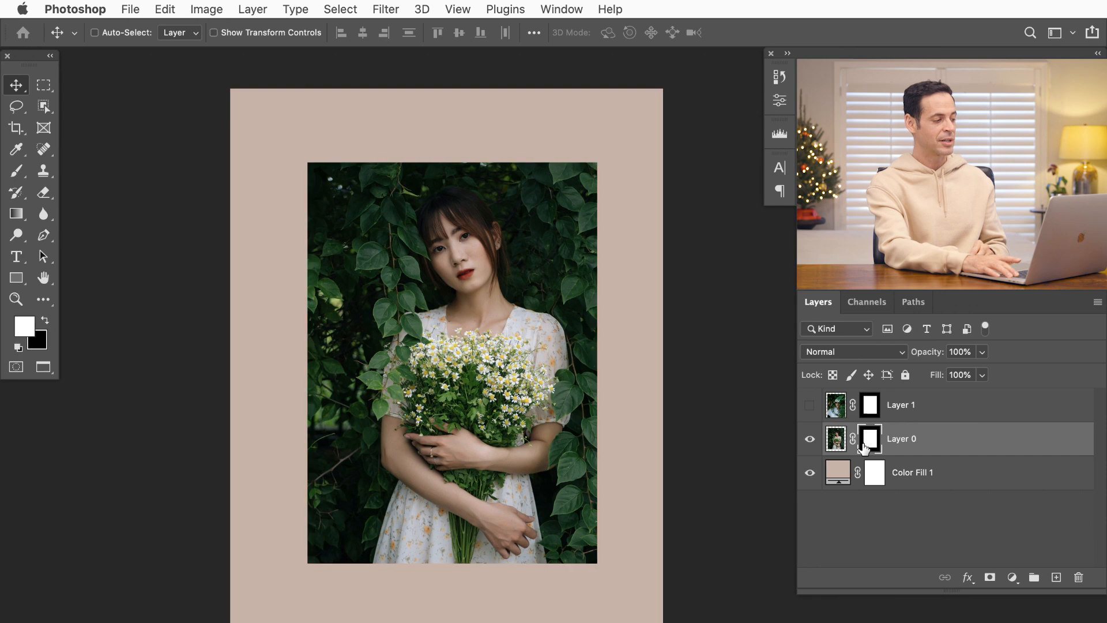
pyautogui.press('\\')
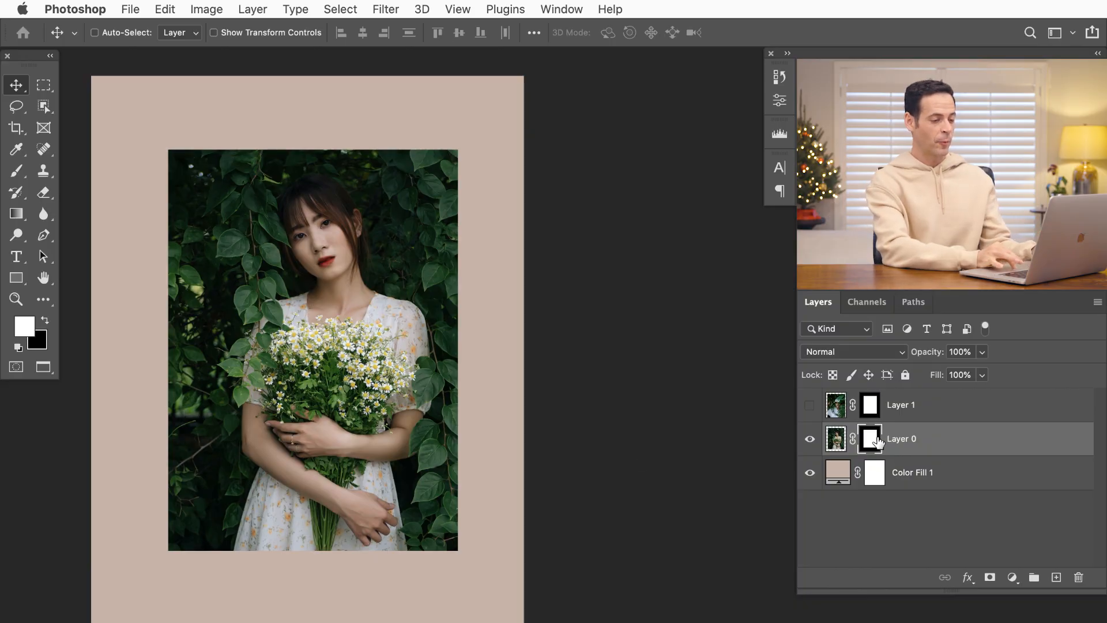
pyautogui.doubleClick(877, 442)
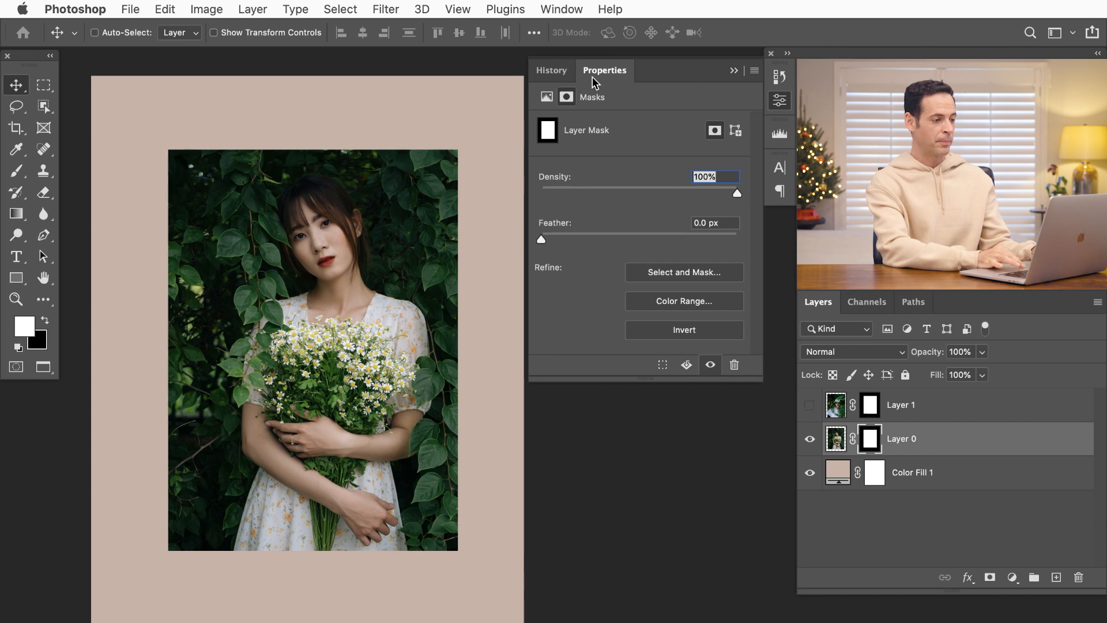
# Compare the properties of Layer 0's pixel content with its mask properties, ending with the mask selected.
pyautogui.click(562, 13)
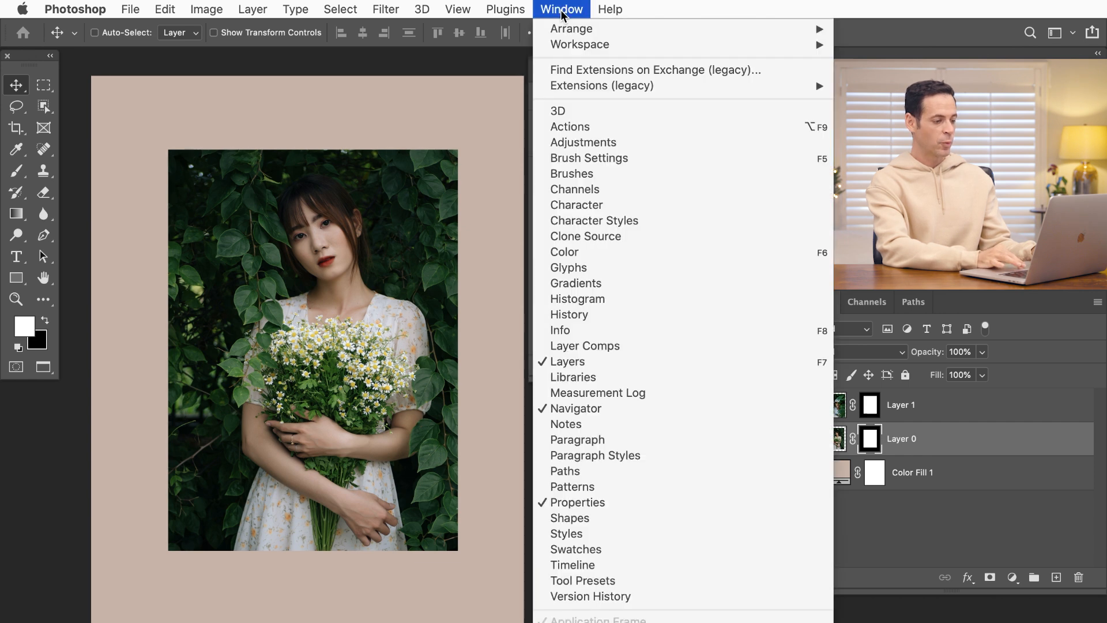
pyautogui.click(613, 501)
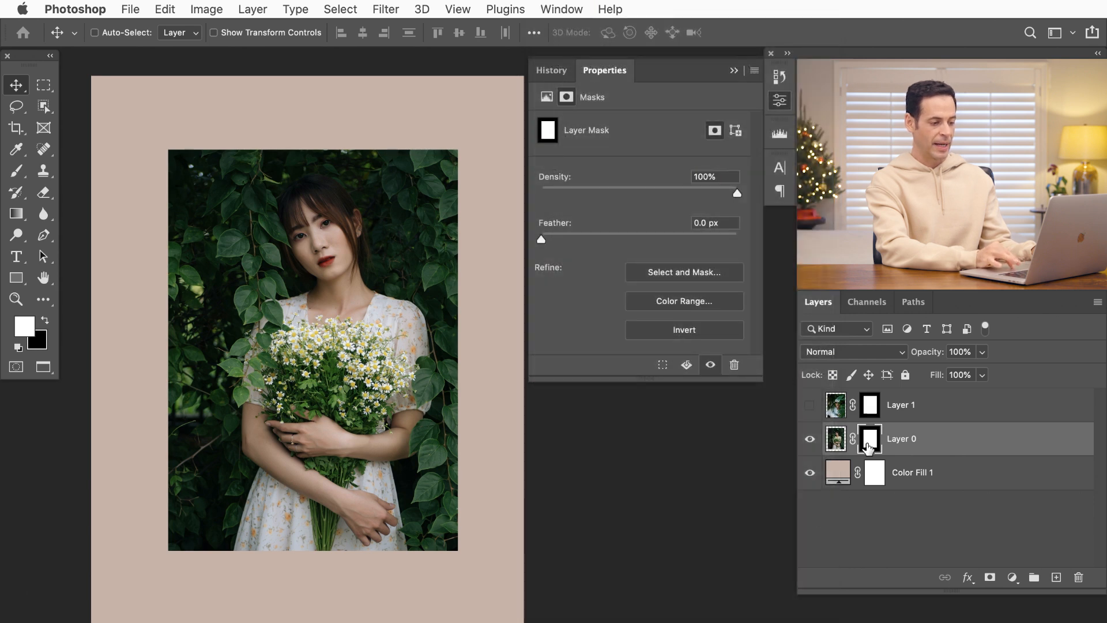
pyautogui.click(836, 439)
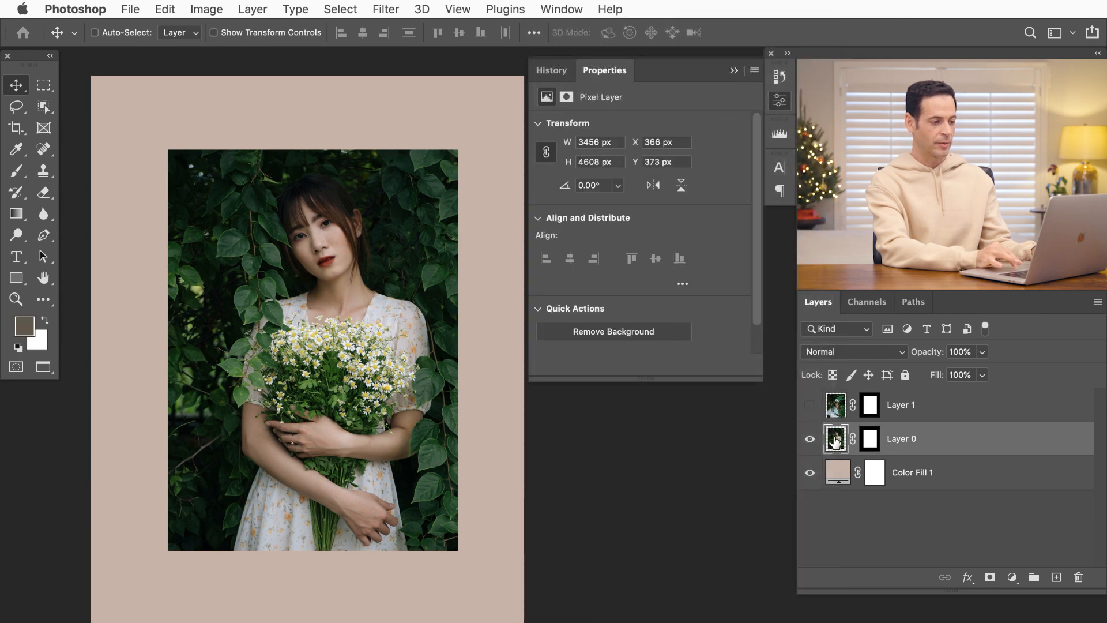
pyautogui.click(868, 440)
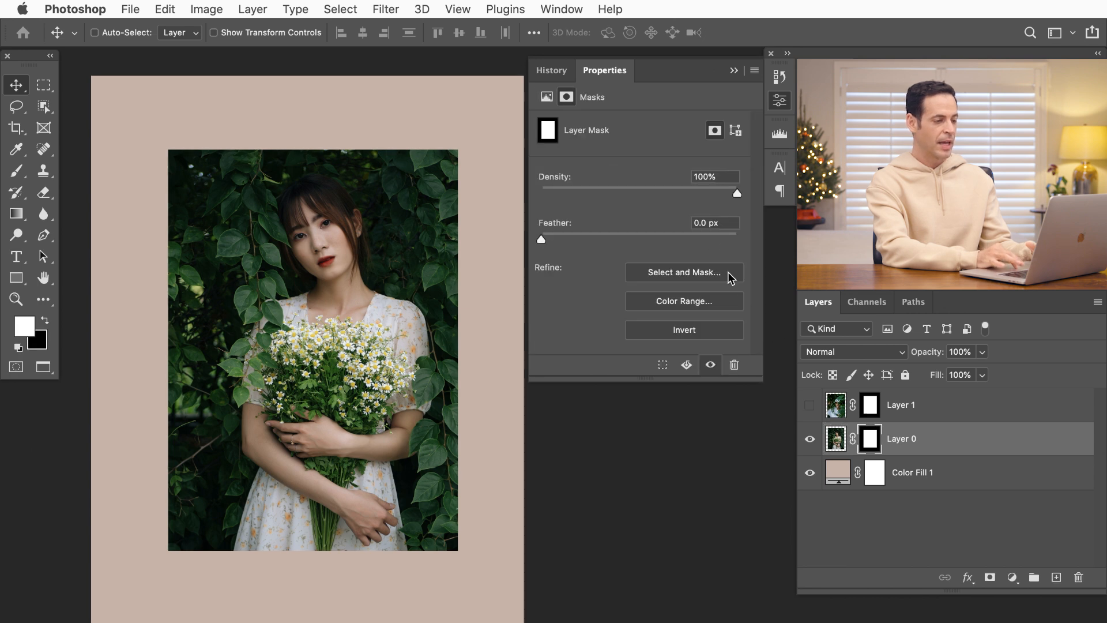
# Lower the density of Layer 0's mask to about 3%, and return it to 100%.
pyautogui.click(677, 192)
pyautogui.moveTo(660, 192); pyautogui.dragTo(501, 195)
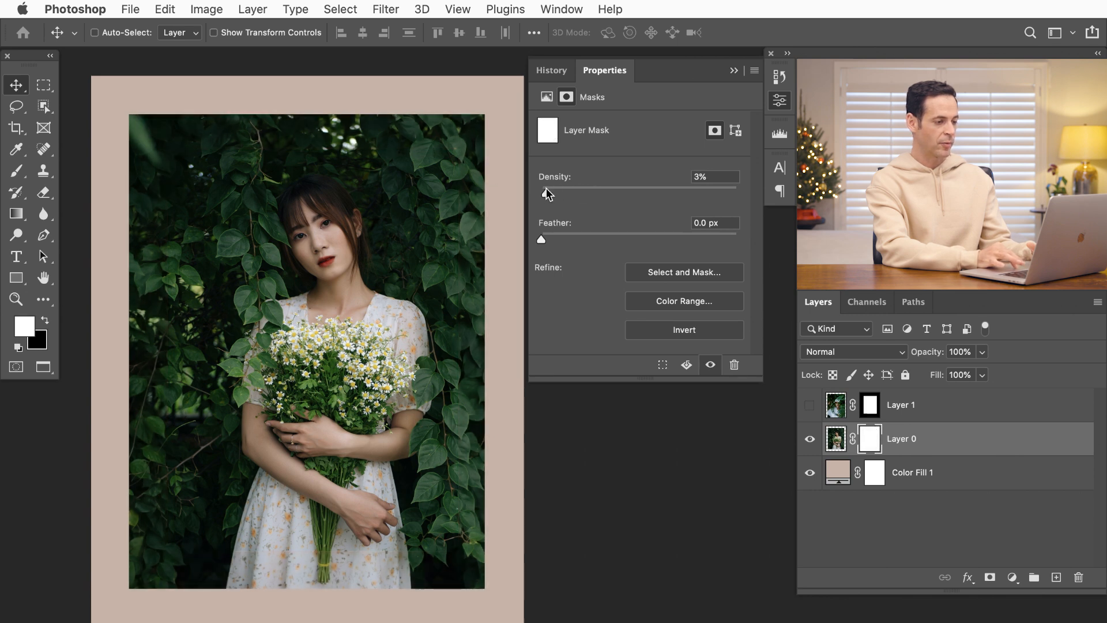
pyautogui.moveTo(603, 192); pyautogui.dragTo(768, 194)
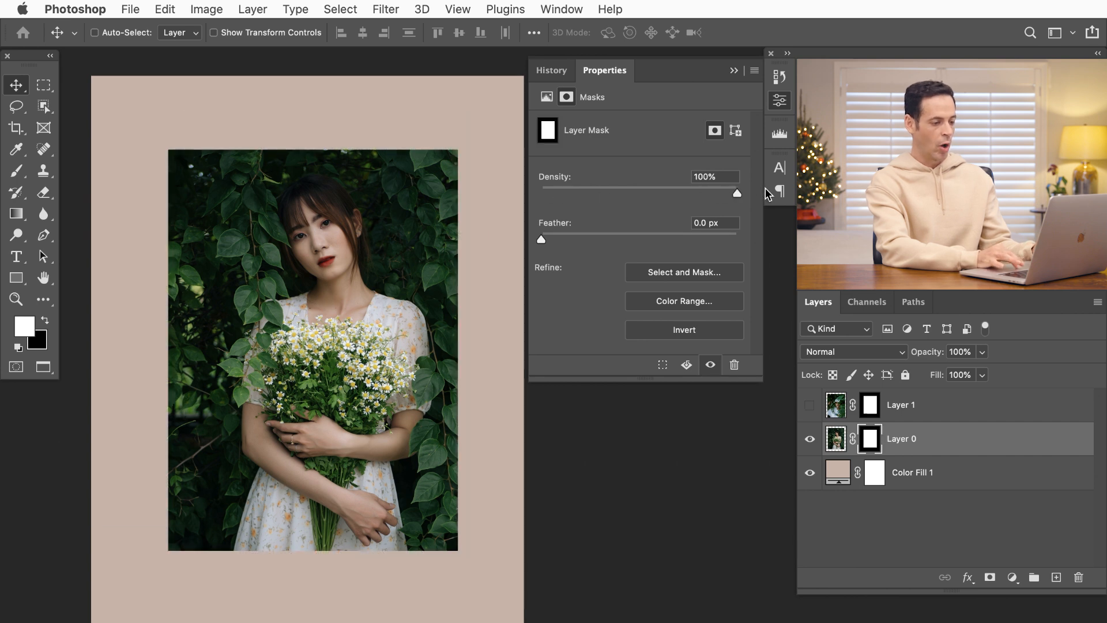
# Disable and re-enable Layer 0's mask repeatedly to compare the photo with and without it.
pyautogui.keyDown('shift'); pyautogui.click(870, 441); pyautogui.keyUp('shift')
pyautogui.keyDown('shift'); pyautogui.click(870, 441); pyautogui.keyUp('shift')
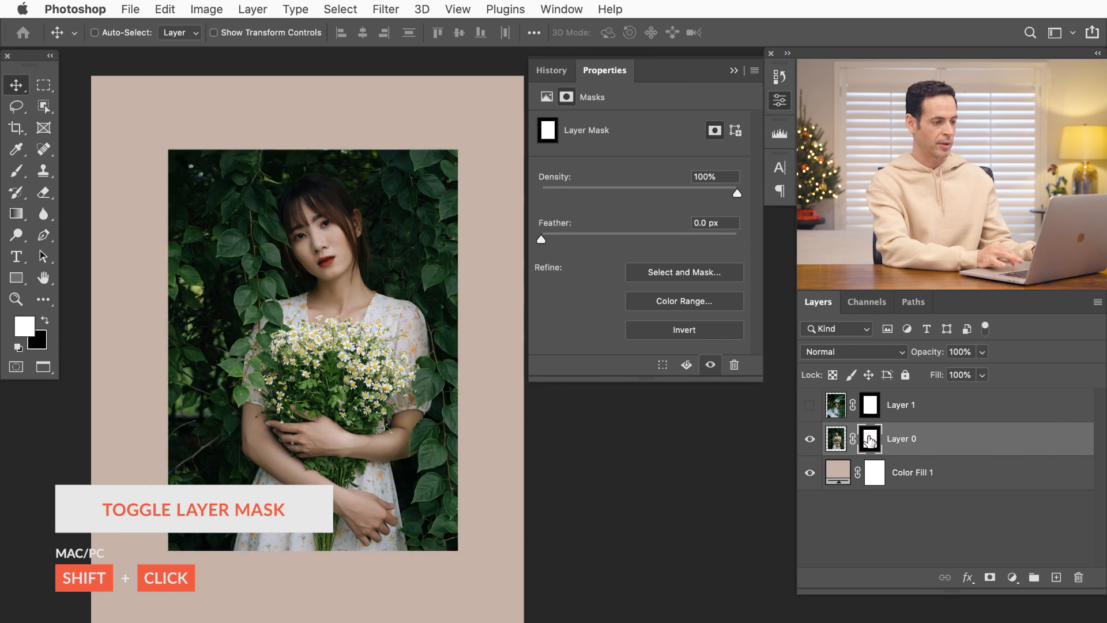
pyautogui.keyDown('shift'); pyautogui.click(870, 441); pyautogui.keyUp('shift')
pyautogui.keyDown('shift'); pyautogui.click(870, 441); pyautogui.keyUp('shift')
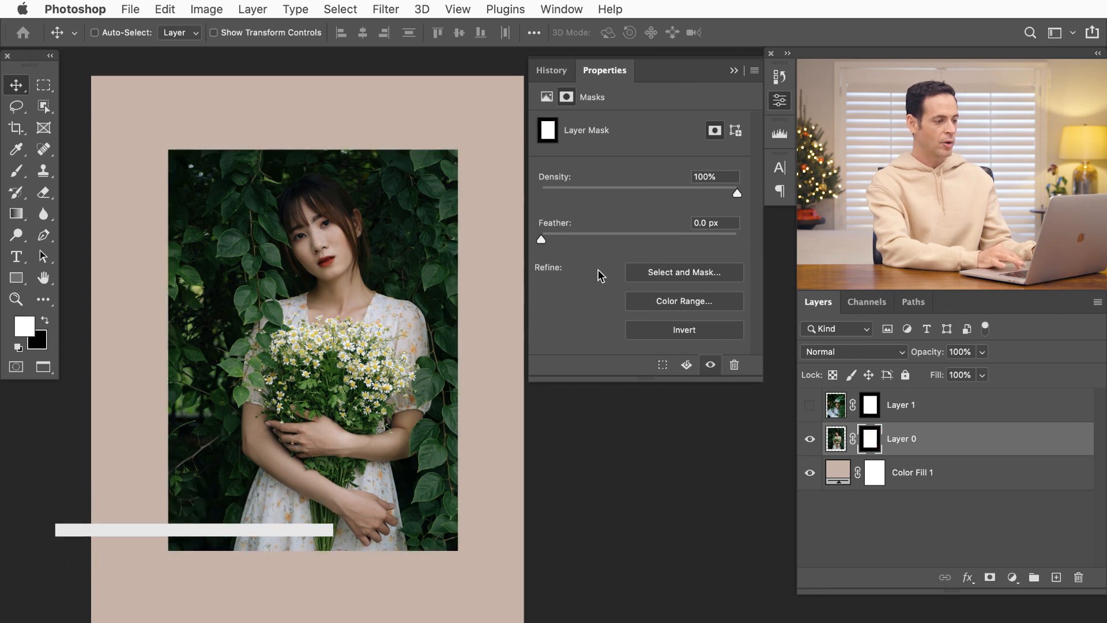
# Feather Layer 0's mask, trying 19.9 px and 5.8 px, and put the mask properties away.
pyautogui.moveTo(591, 233); pyautogui.dragTo(627, 234)
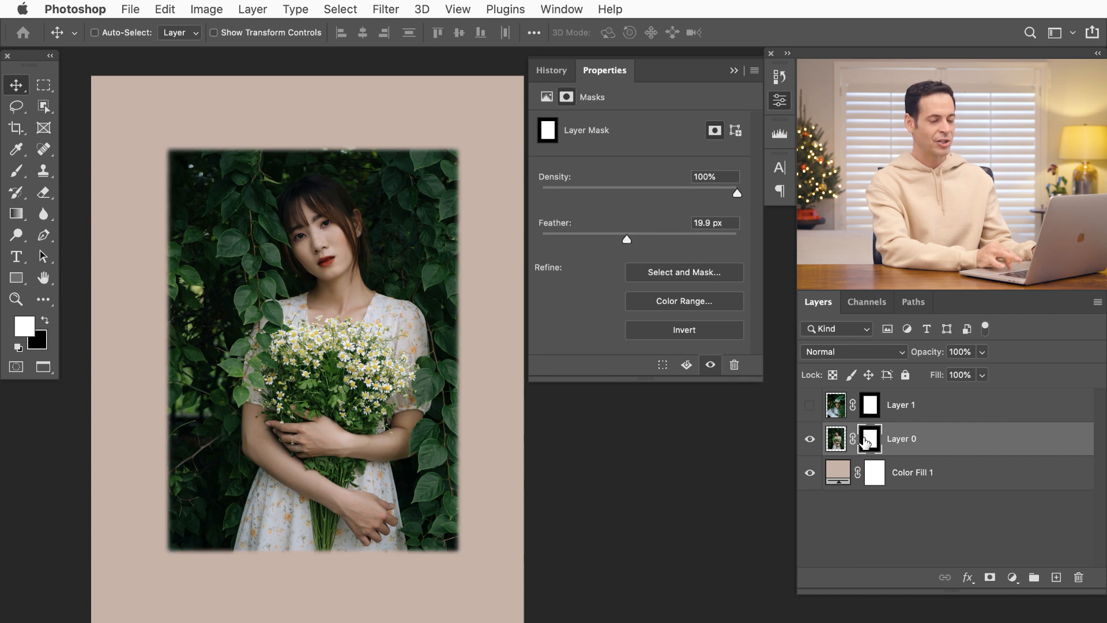
pyautogui.moveTo(538, 241); pyautogui.dragTo(596, 237)
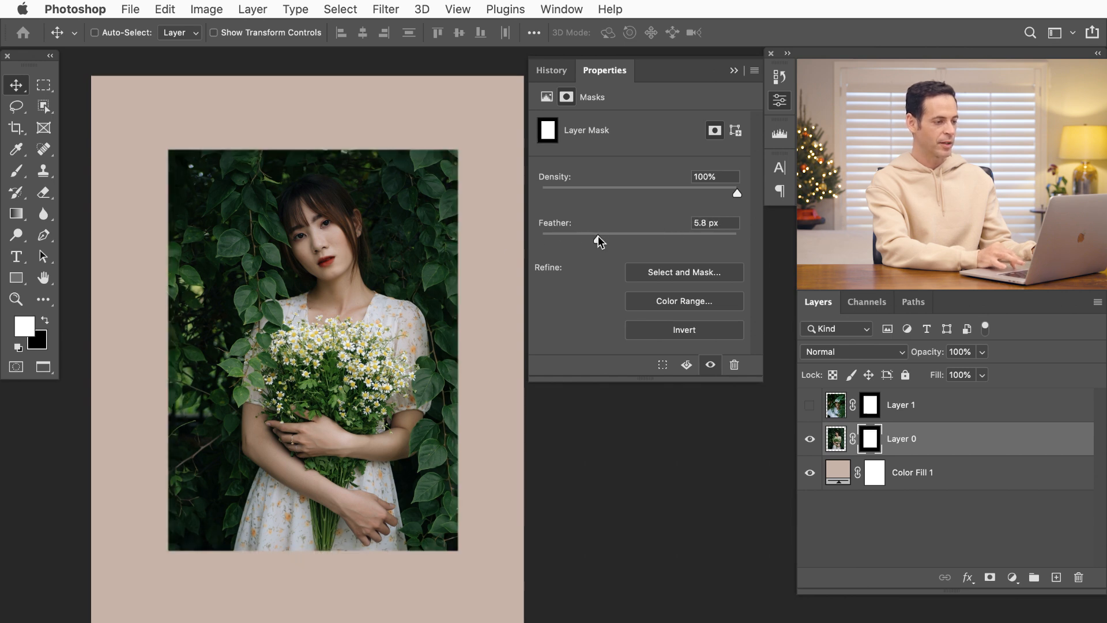
pyautogui.click(784, 104)
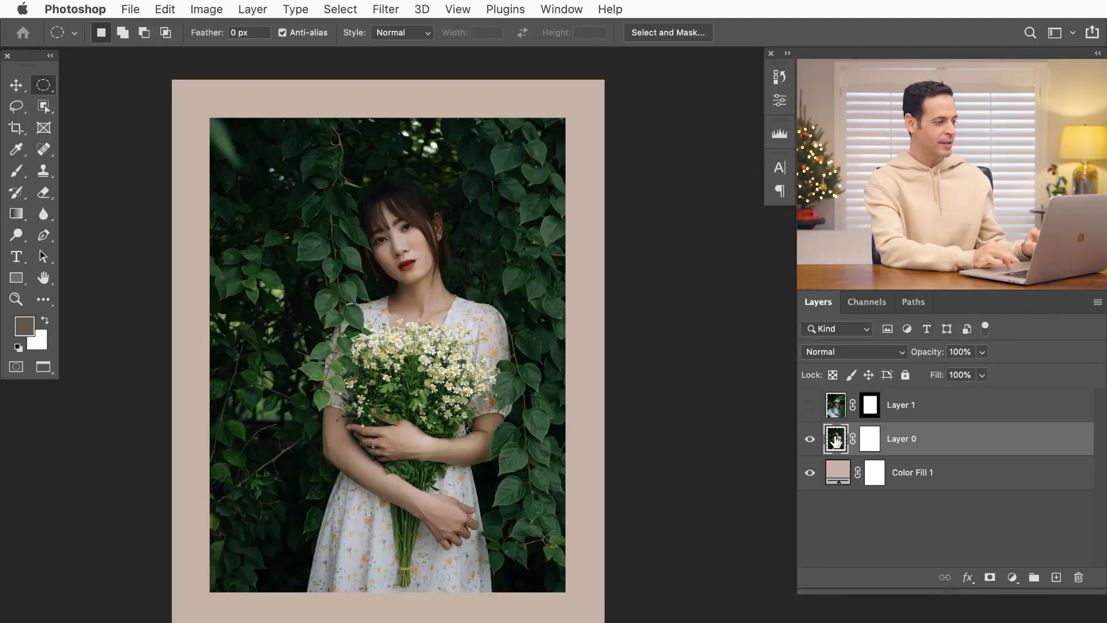
# Make a circular selection around the woman's face, copy it from Layer 0 to a new layer, and hide Layer 0.
pyautogui.moveTo(288, 140); pyautogui.dragTo(514, 367)
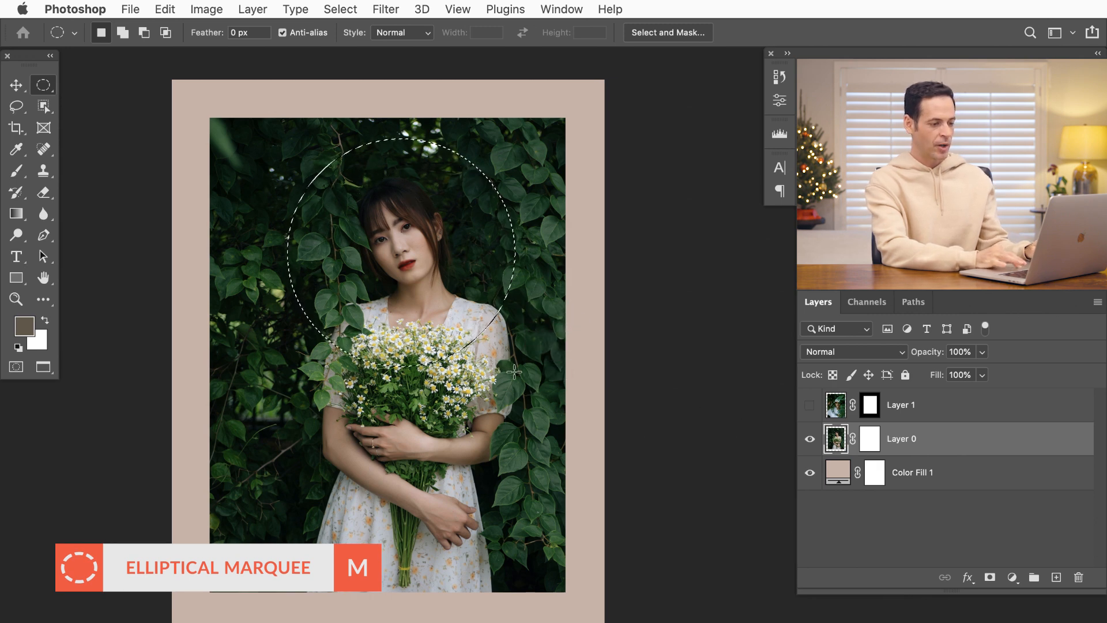
pyautogui.press('super+j')
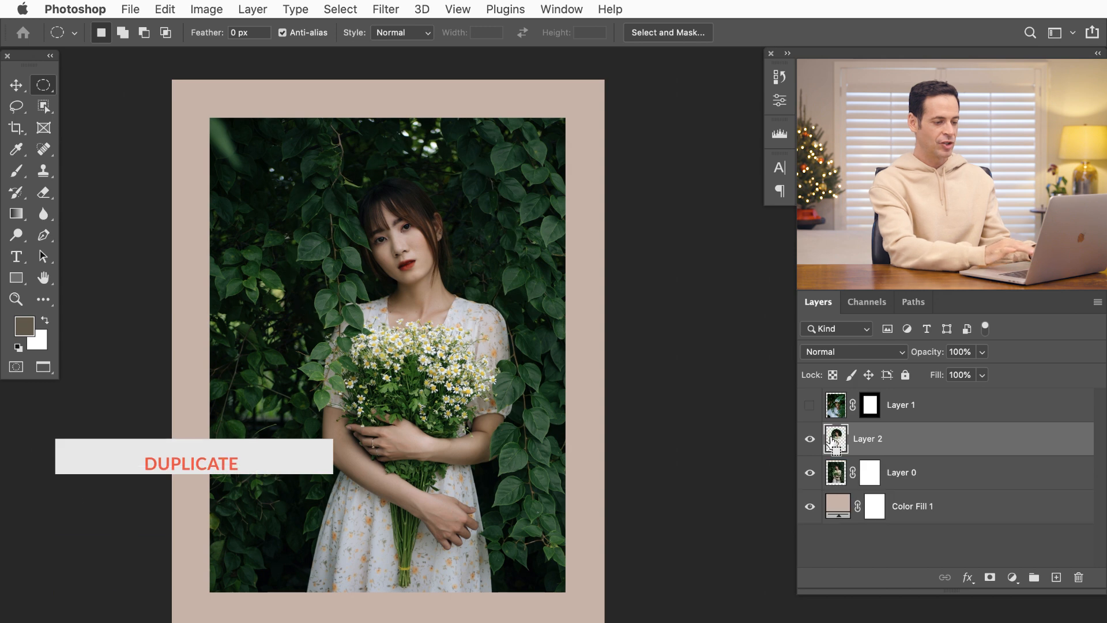
pyautogui.click(810, 472)
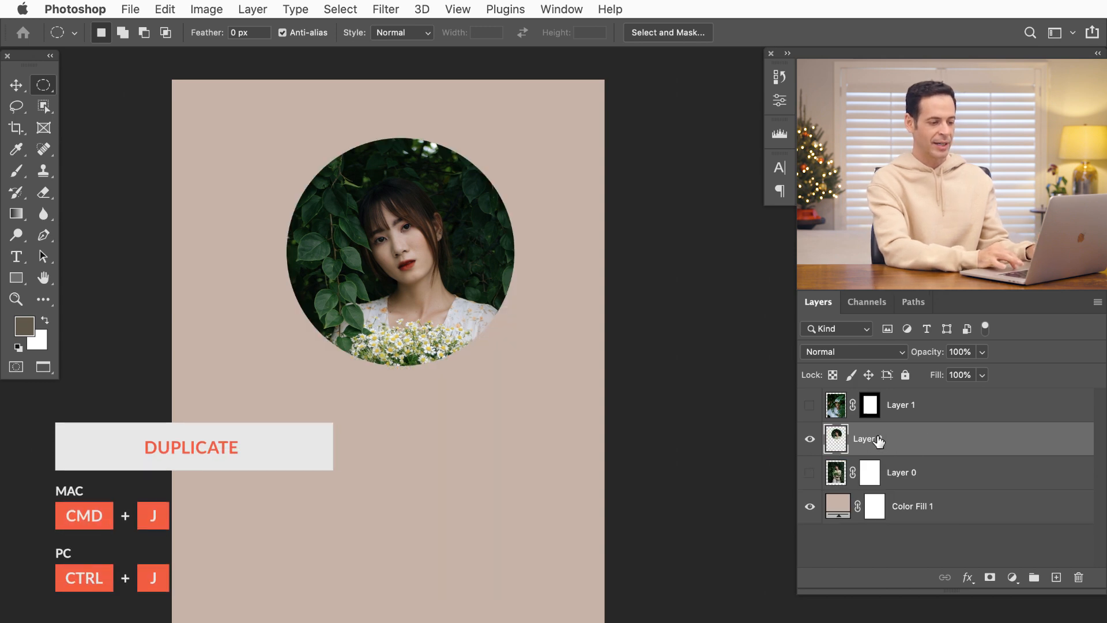
# Add a white 76 px outside Stroke effect to the circular portrait on Layer 2.
pyautogui.moveTo(397, 435); pyautogui.dragTo(577, 439)
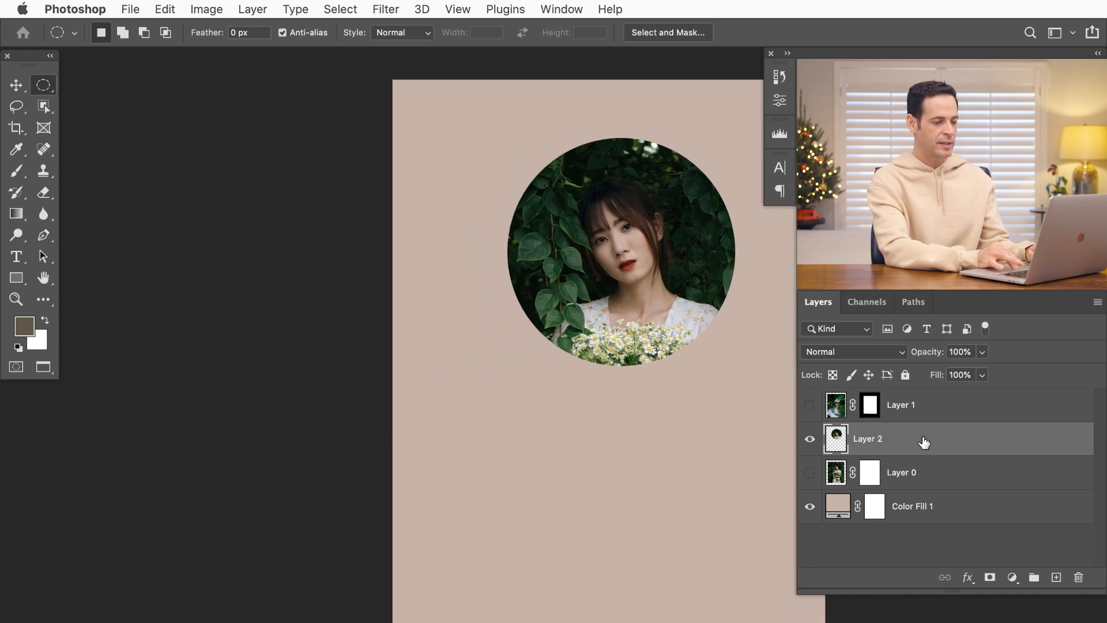
pyautogui.doubleClick(923, 441)
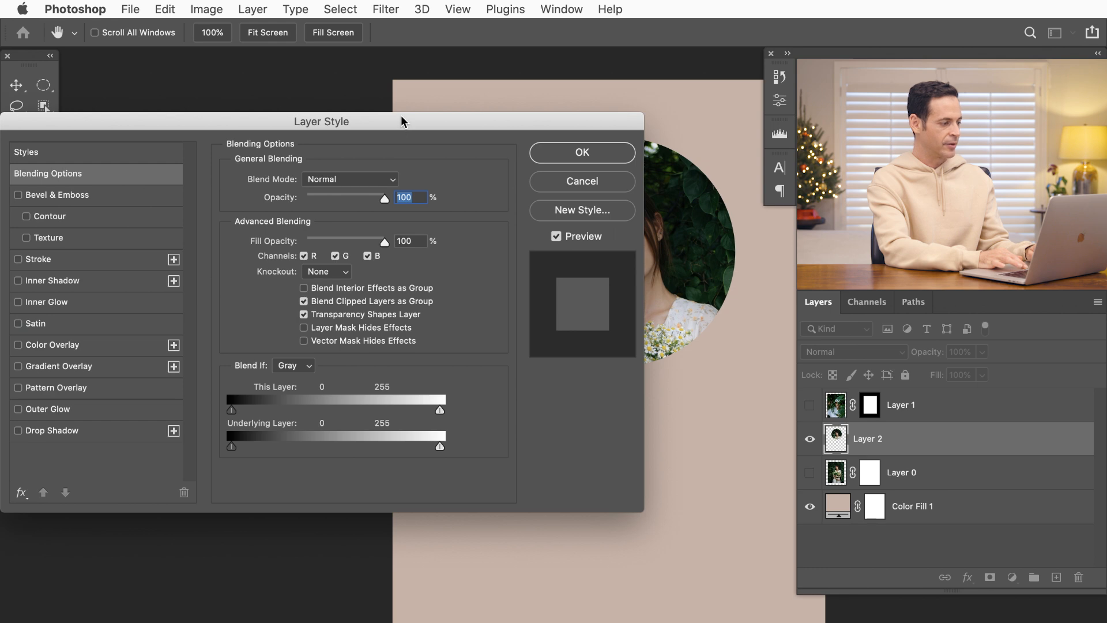
pyautogui.click(38, 260)
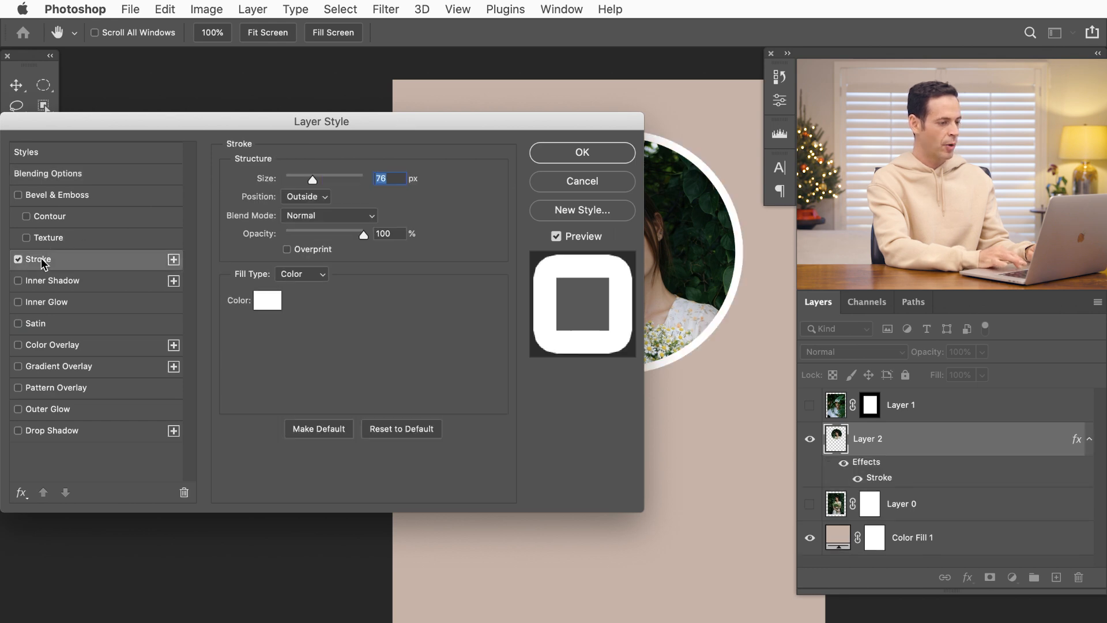
pyautogui.moveTo(435, 131); pyautogui.dragTo(236, 127)
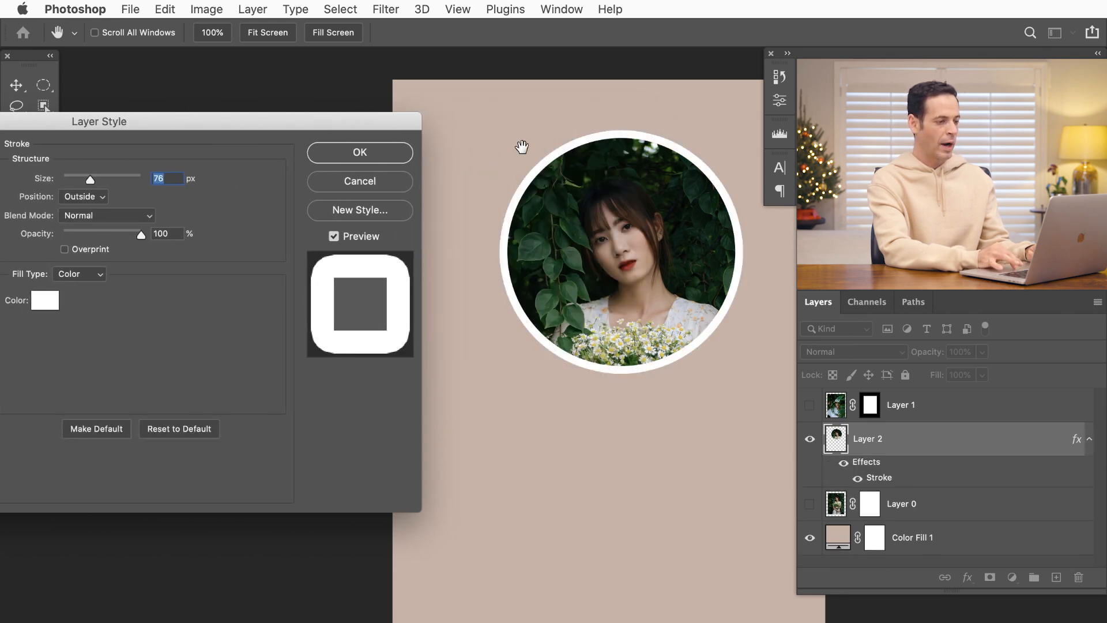
pyautogui.click(359, 152)
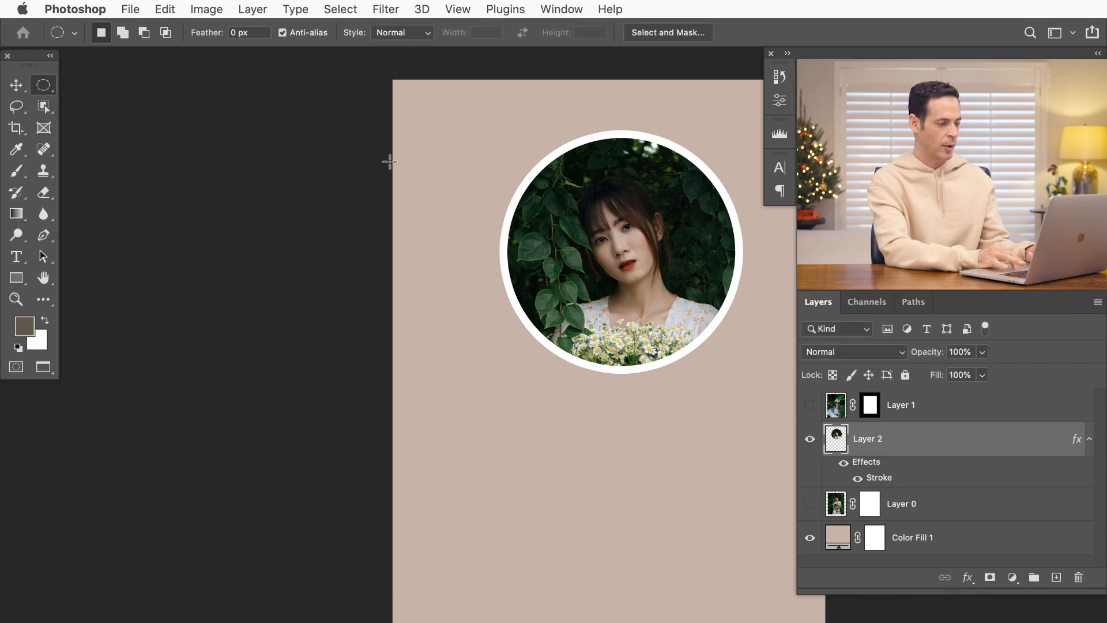
# Add a mask to Layer 2 and fill a horizontal rectangular strip across the woman's face with black on it, leaving nothing selected.
pyautogui.hscroll(5, 703, 430)
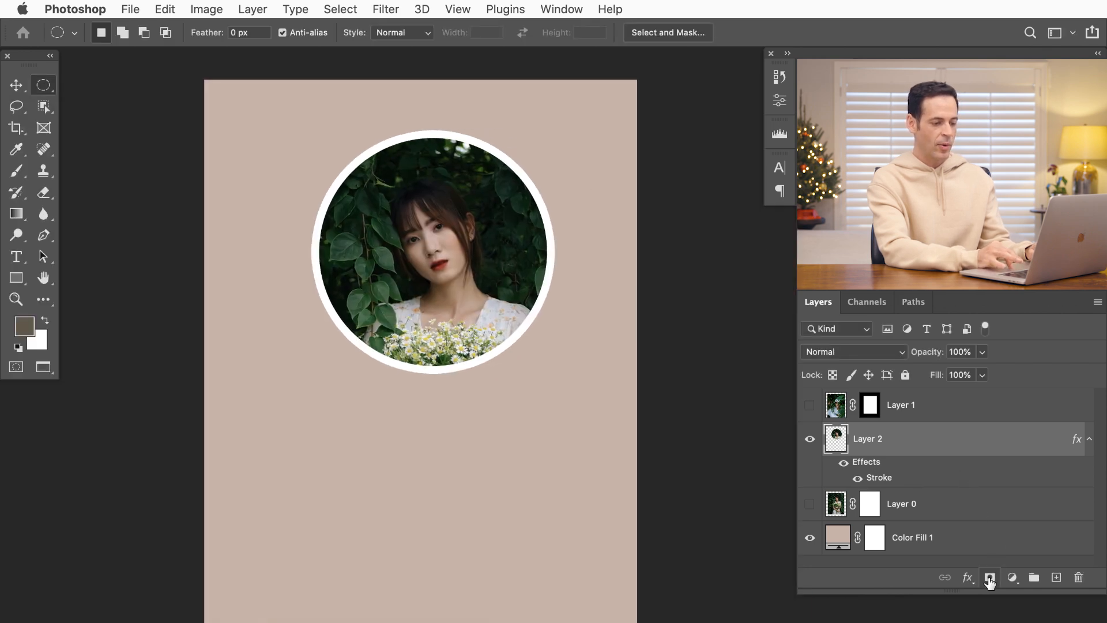
pyautogui.click(989, 577)
pyautogui.press('m')
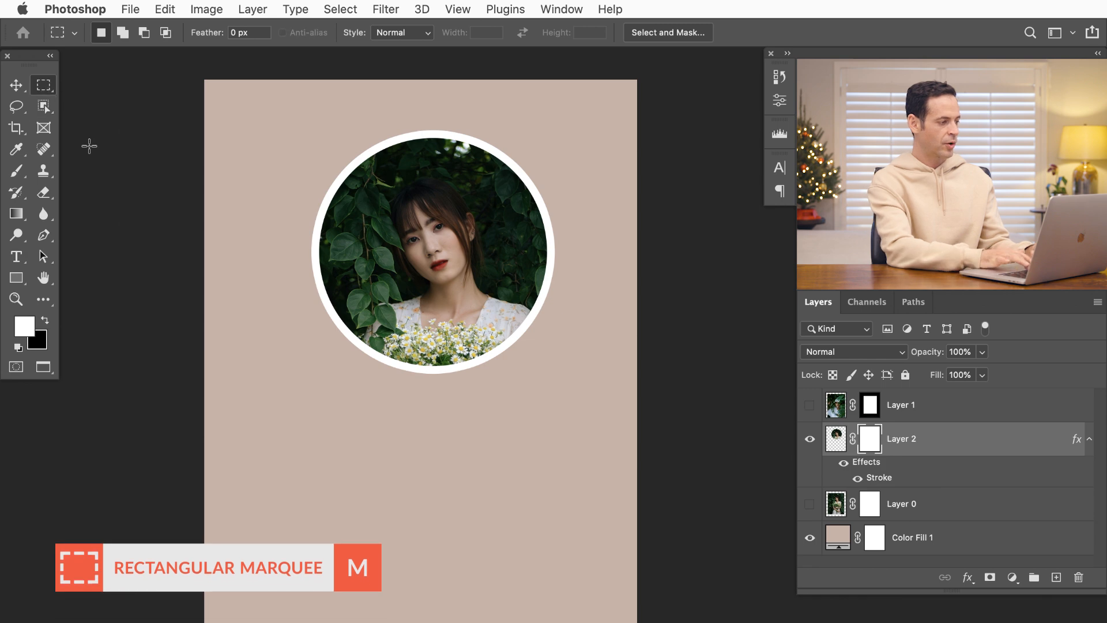
pyautogui.moveTo(263, 211); pyautogui.dragTo(603, 262)
pyautogui.press('d')
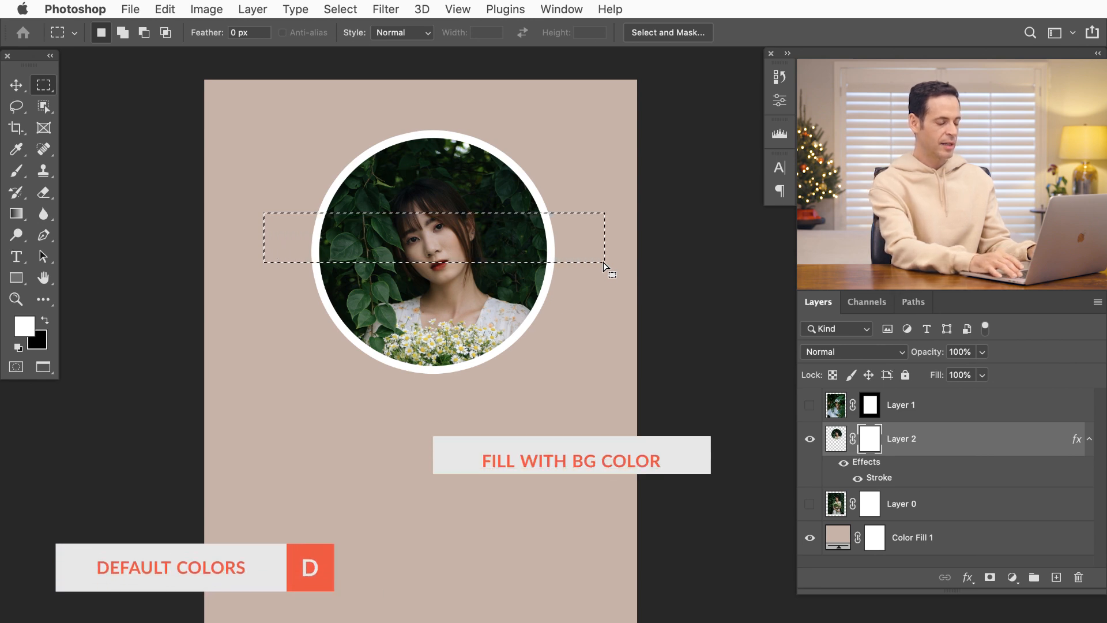
pyautogui.press('super+BackSpace')
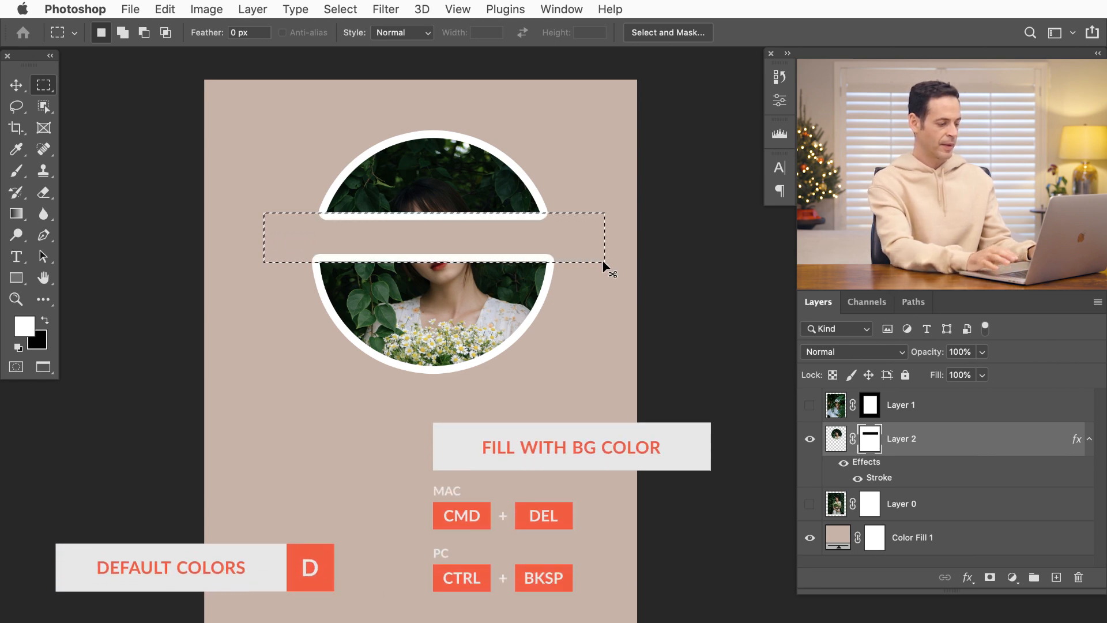
pyautogui.press('super+d')
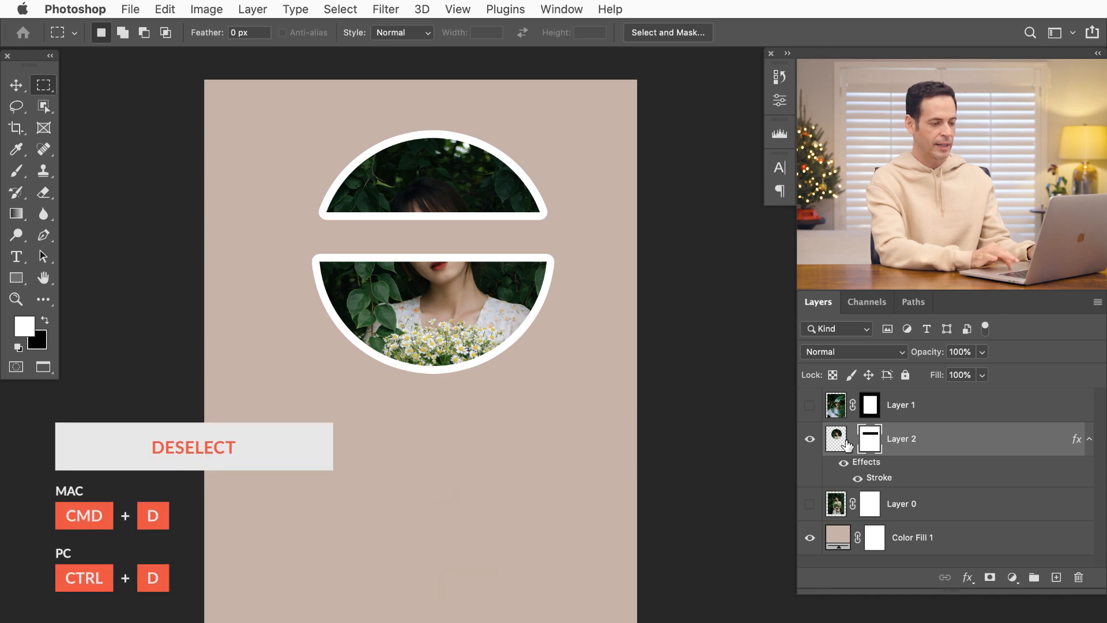
# Move Layer 2's unlinked mask down so its hidden strip sits just below the woman's face.
pyautogui.press('v')
pyautogui.moveTo(504, 278); pyautogui.dragTo(510, 331)
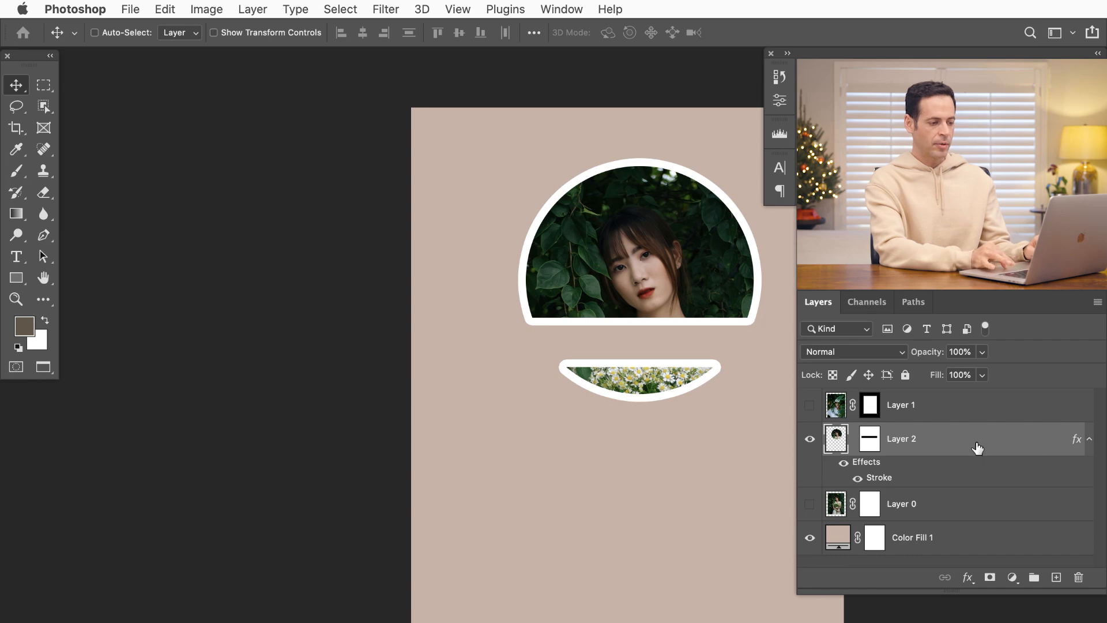
# Enable Layer Mask Hides Effects in Layer 2's blending options, switching it off and on to compare the stroke.
pyautogui.doubleClick(979, 448)
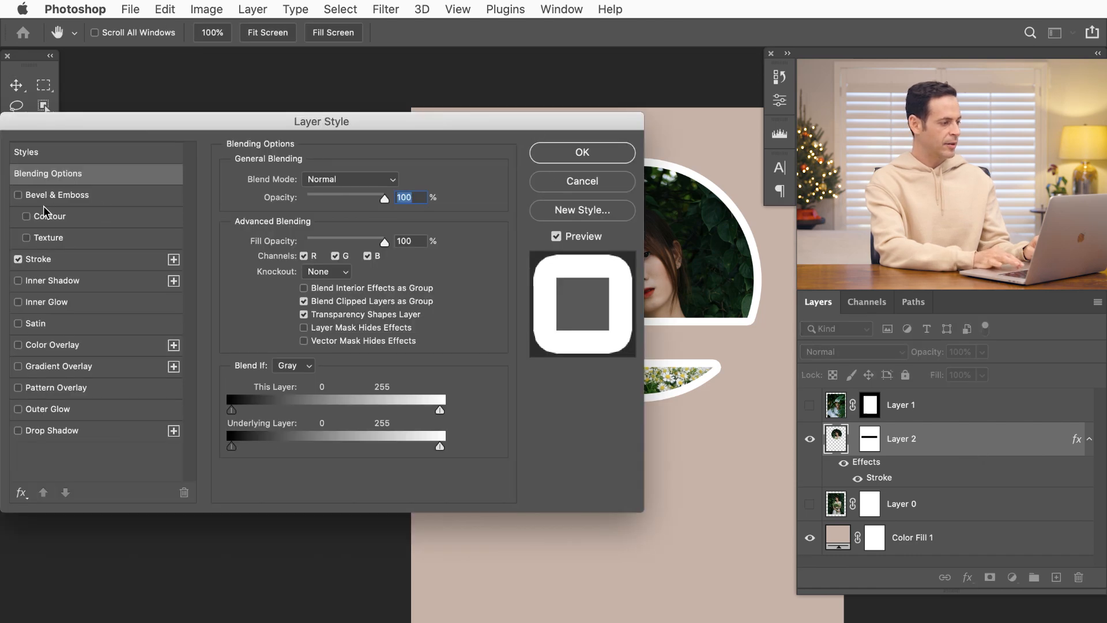
pyautogui.moveTo(445, 122); pyautogui.dragTo(270, 126)
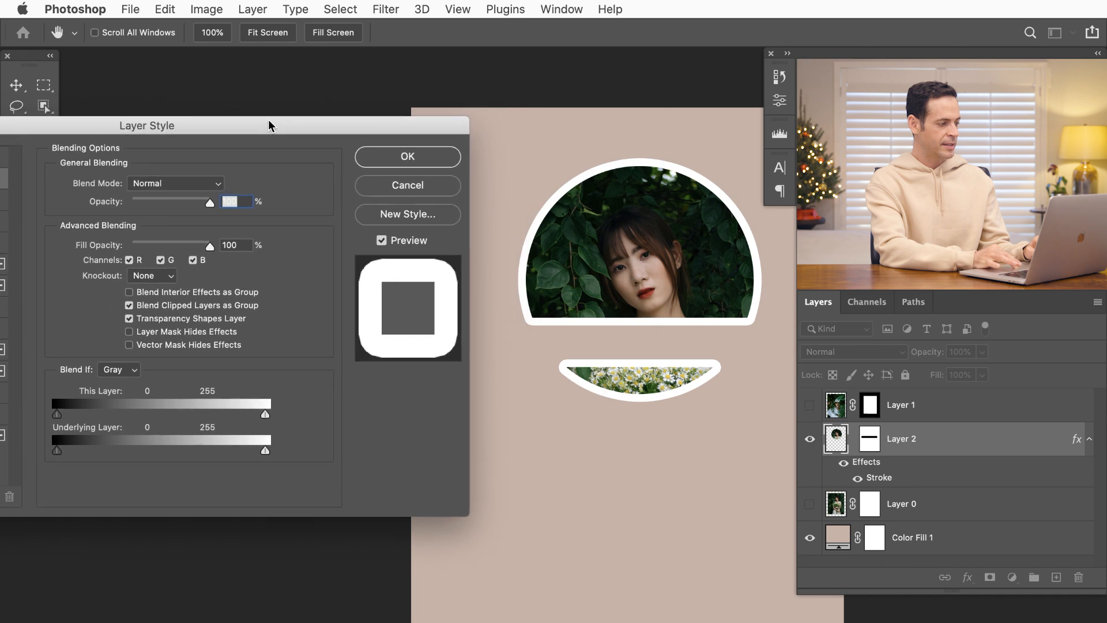
pyautogui.click(130, 332)
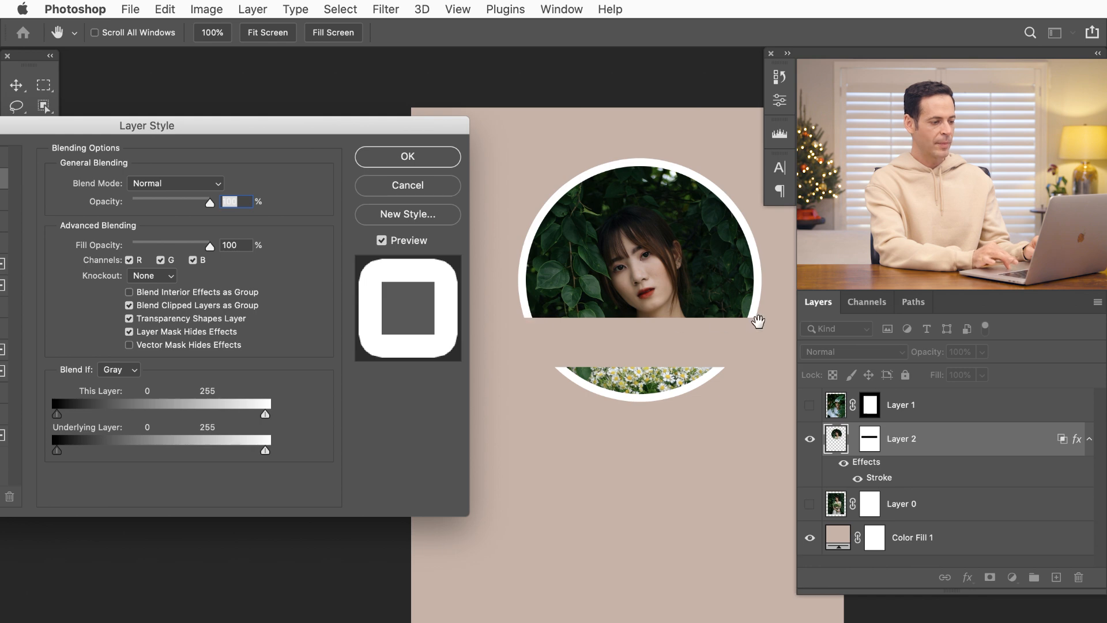
pyautogui.click(129, 332)
pyautogui.click(129, 332)
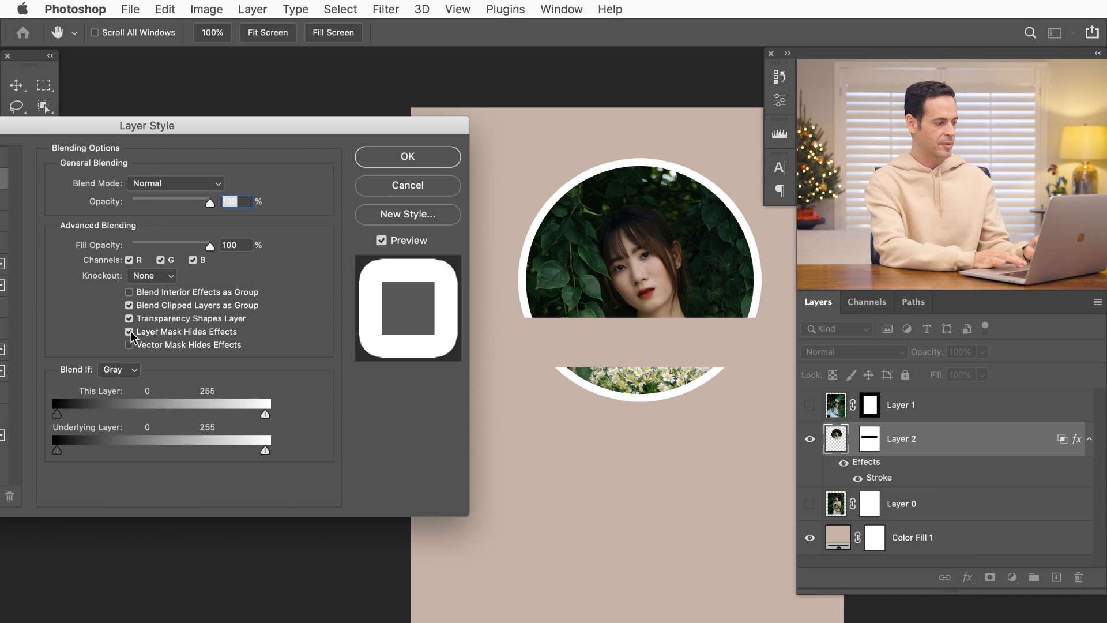
pyautogui.click(407, 156)
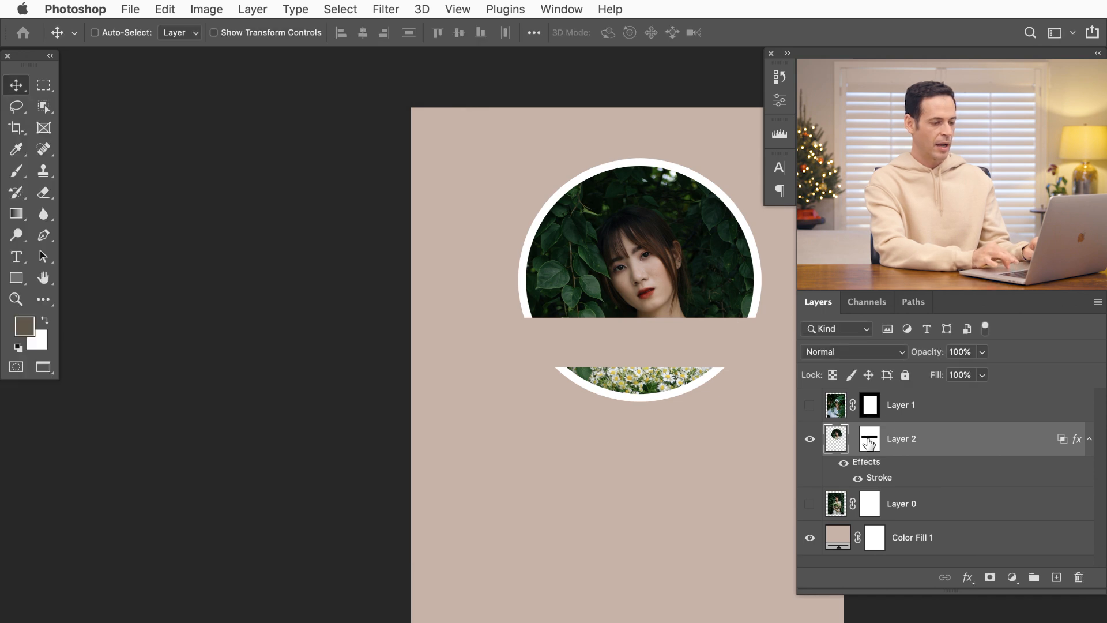
# Turn off Layer Mask Hides Effects in Layer 2's blending options so the stroke follows the edges of the masked strip.
pyautogui.moveTo(750, 443); pyautogui.dragTo(493, 452)
pyautogui.doubleClick(819, 441)
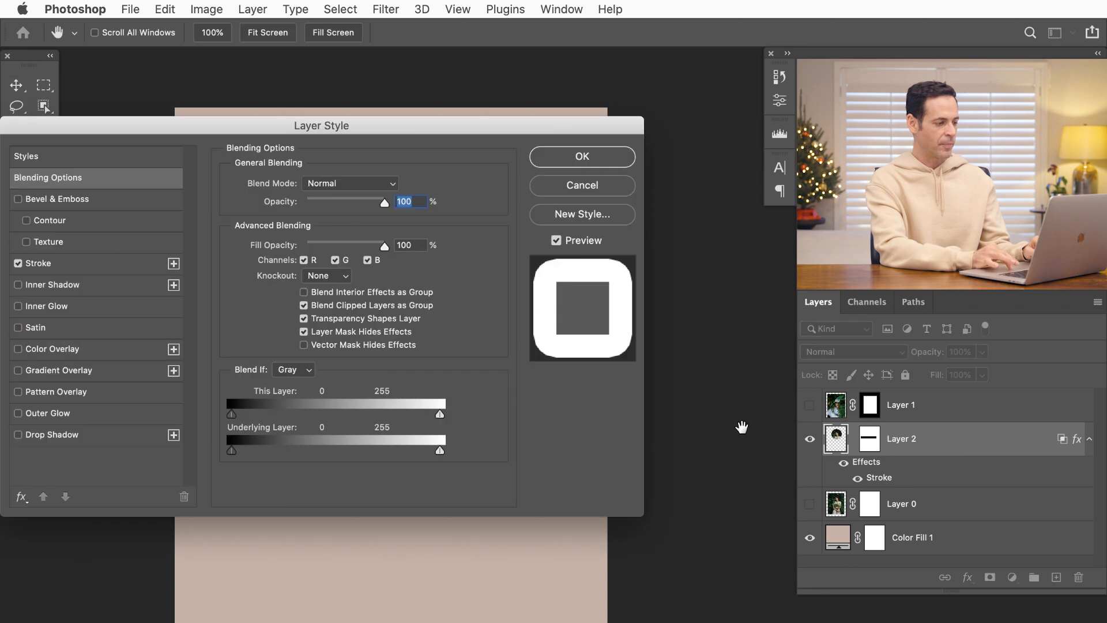
pyautogui.moveTo(354, 589); pyautogui.dragTo(677, 576)
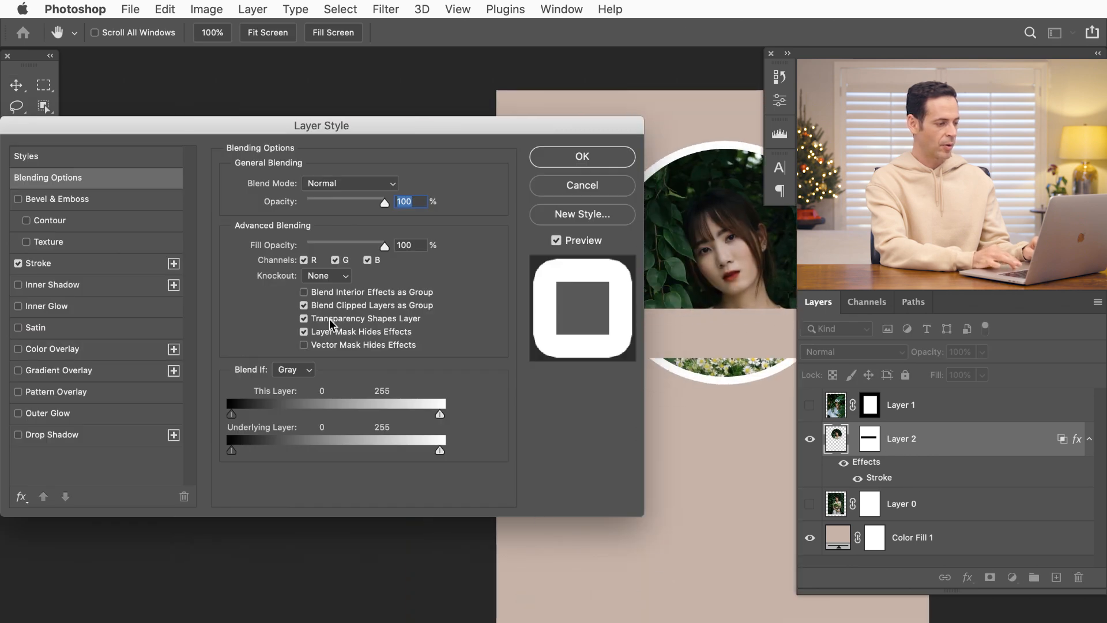
pyautogui.click(303, 332)
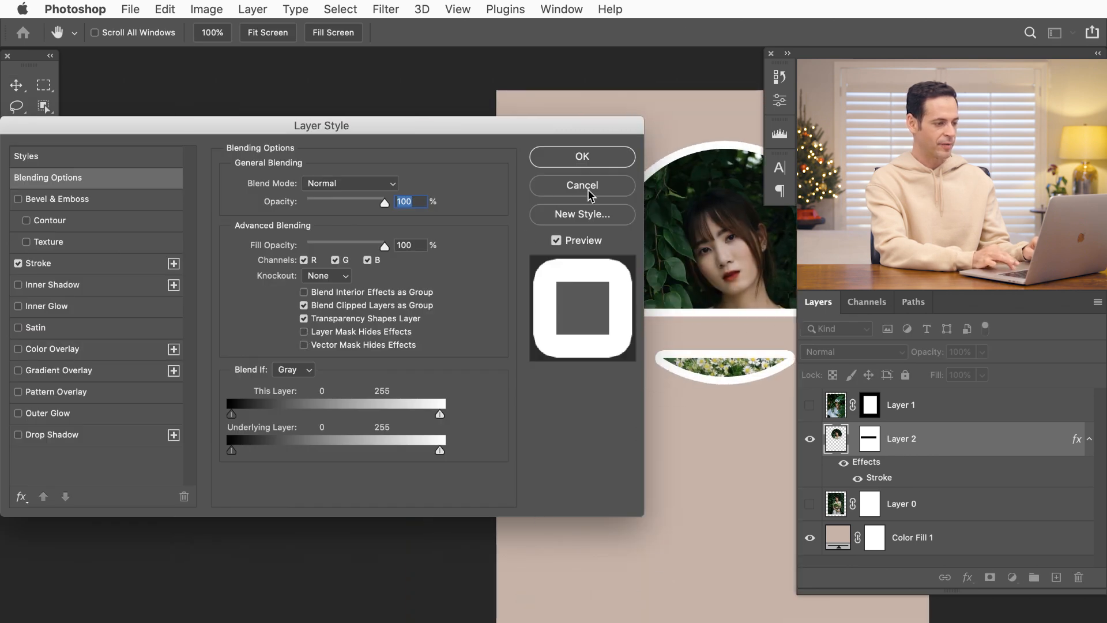
pyautogui.click(581, 155)
# Mask Layer 0 down to just the woman by inverting a subject selection and then the whole mask, and view the mask alone.
pyautogui.moveTo(702, 348); pyautogui.dragTo(344, 359)
pyautogui.moveTo(398, 473)
pyautogui.mouseDown()
pyautogui.moveTo(395, 403)
pyautogui.moveTo(395, 620)
pyautogui.moveTo(400, 474)
pyautogui.moveTo(410, 482)
pyautogui.mouseUp()
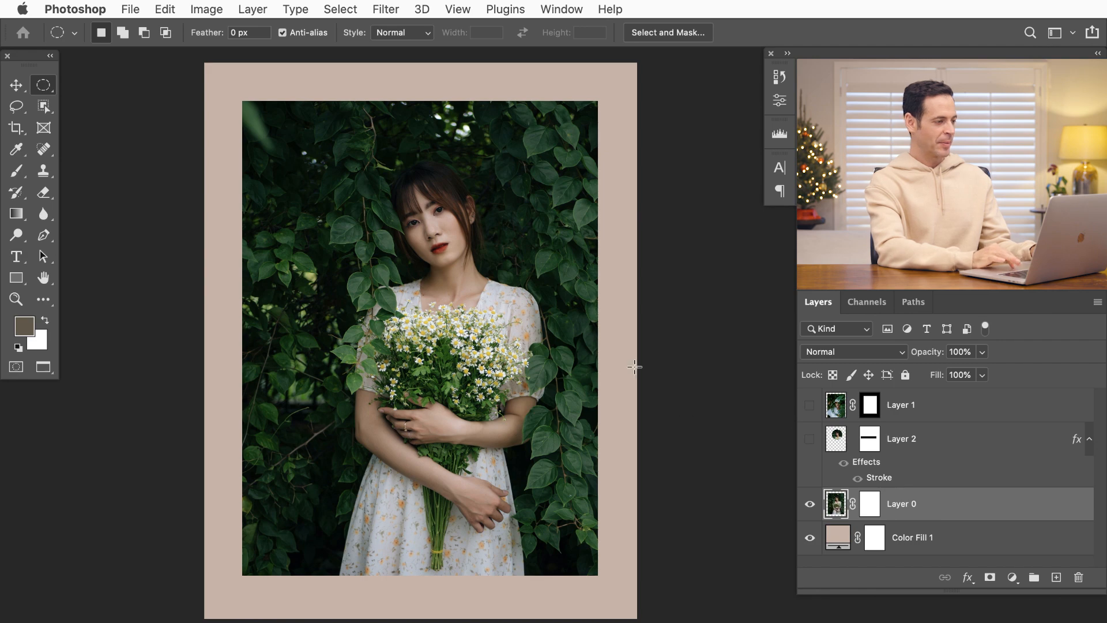
pyautogui.click(340, 10)
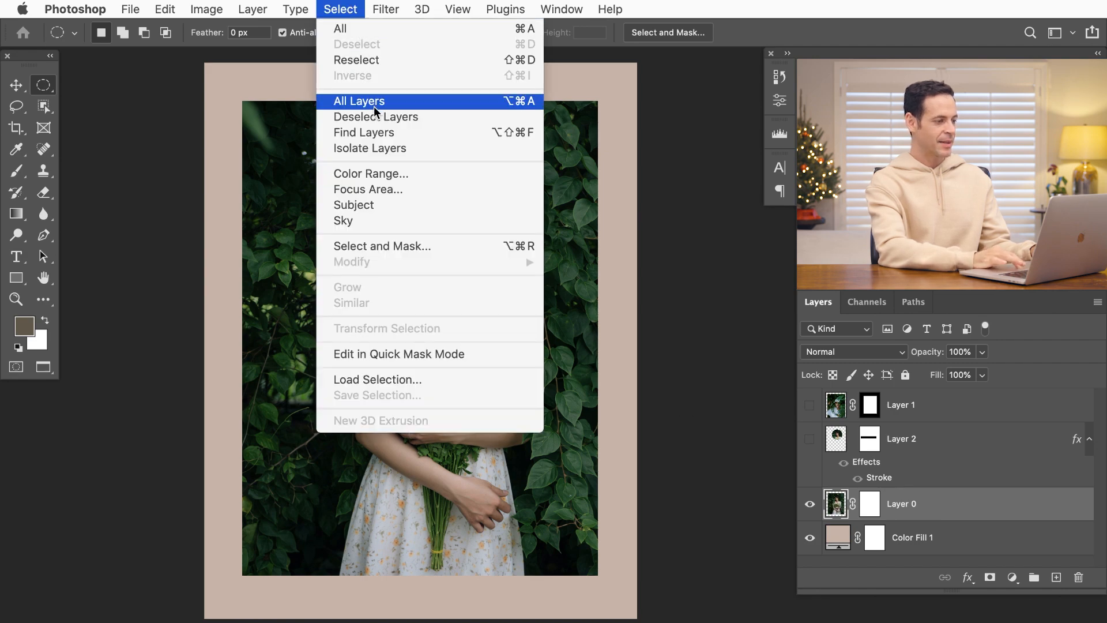
pyautogui.click(387, 206)
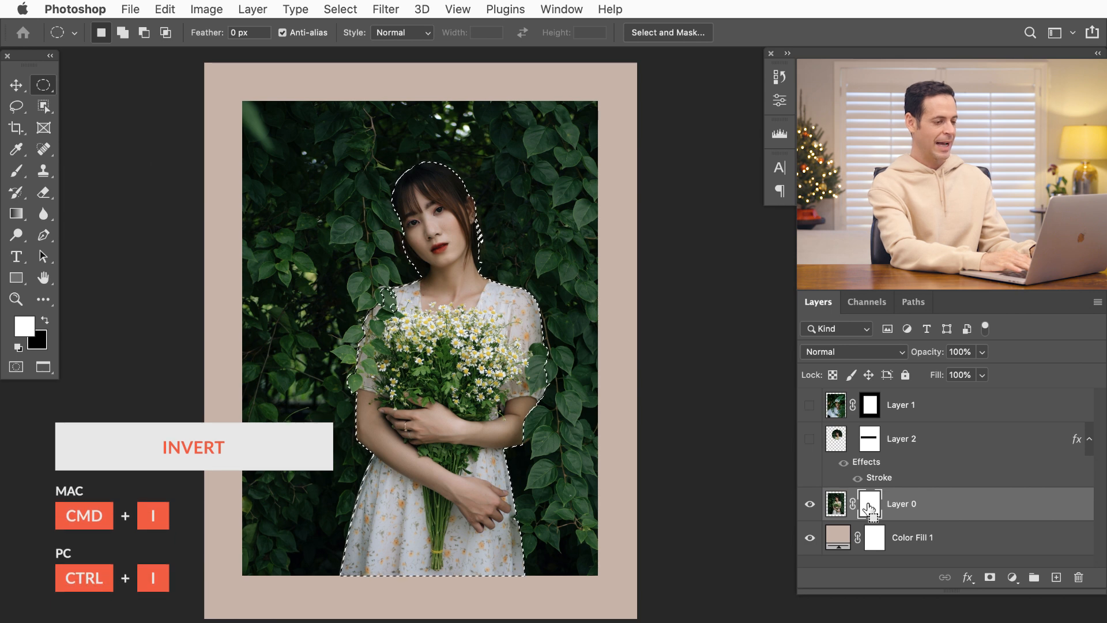
pyautogui.press('super+i')
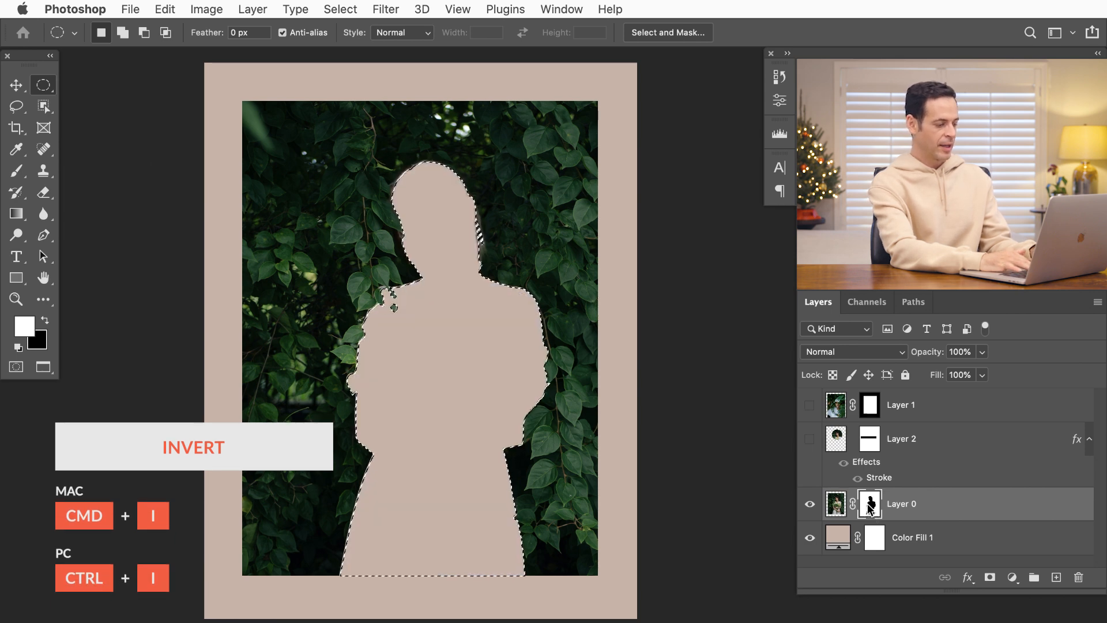
pyautogui.press('super+d')
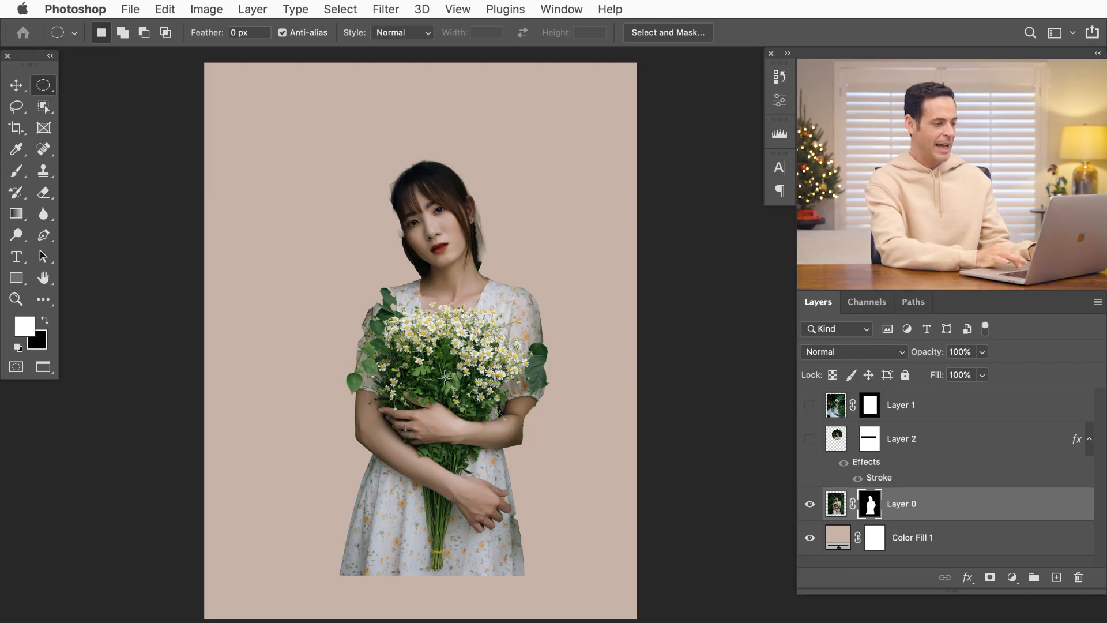
pyautogui.keyDown('alt'); pyautogui.click(871, 507); pyautogui.keyUp('alt')
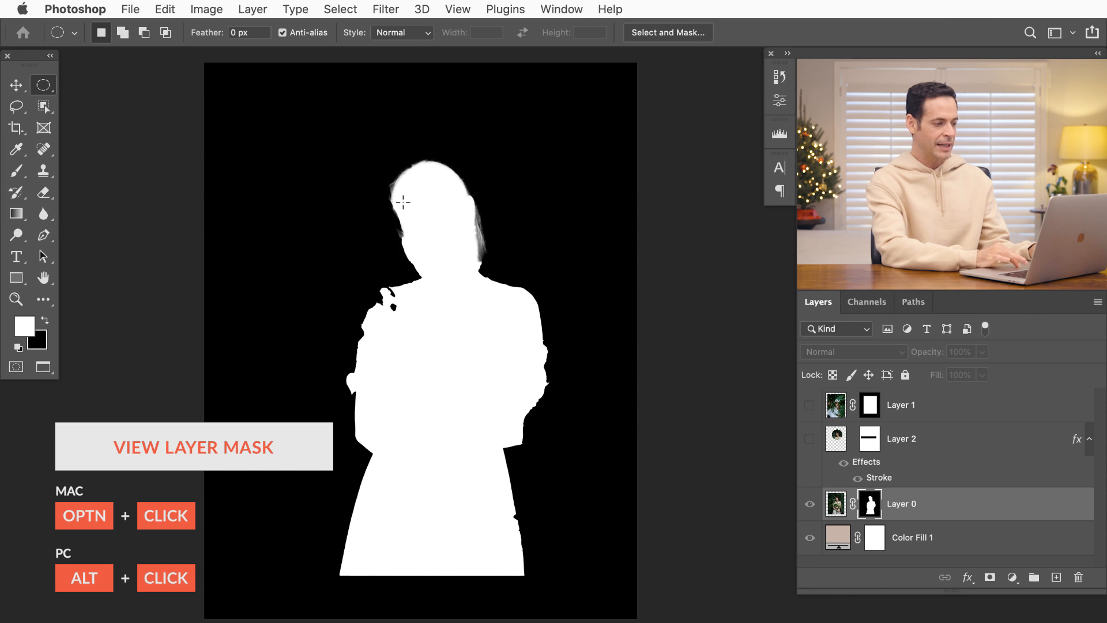
pyautogui.keyDown('alt'); pyautogui.click(870, 507); pyautogui.keyUp('alt')
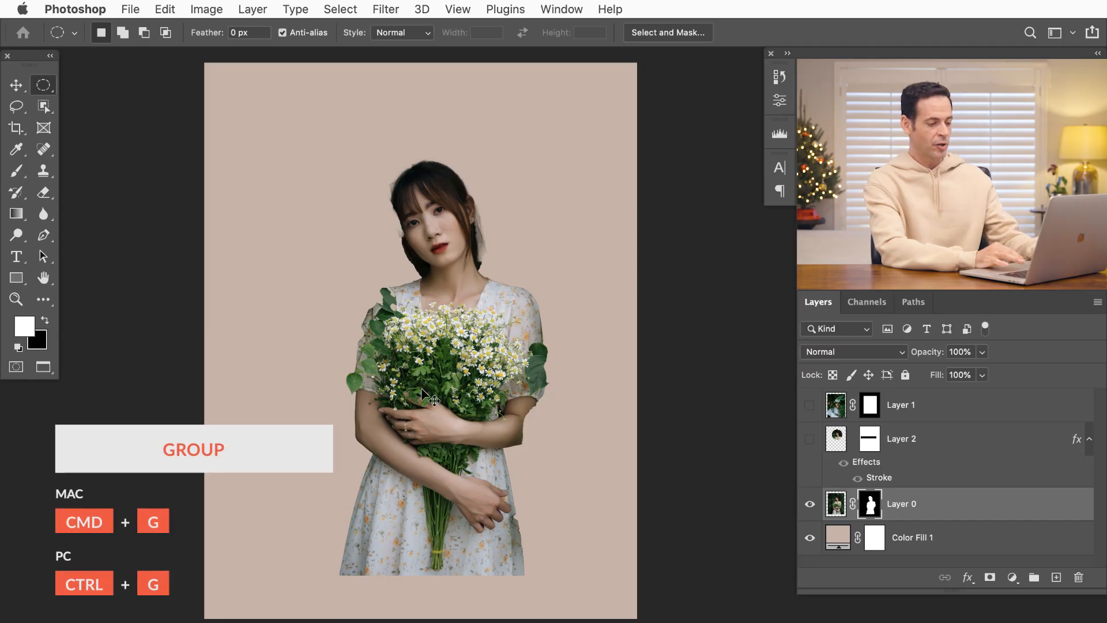
# Place Layer 0 in a group and add a layer mask to the group.
pyautogui.press('super+g')
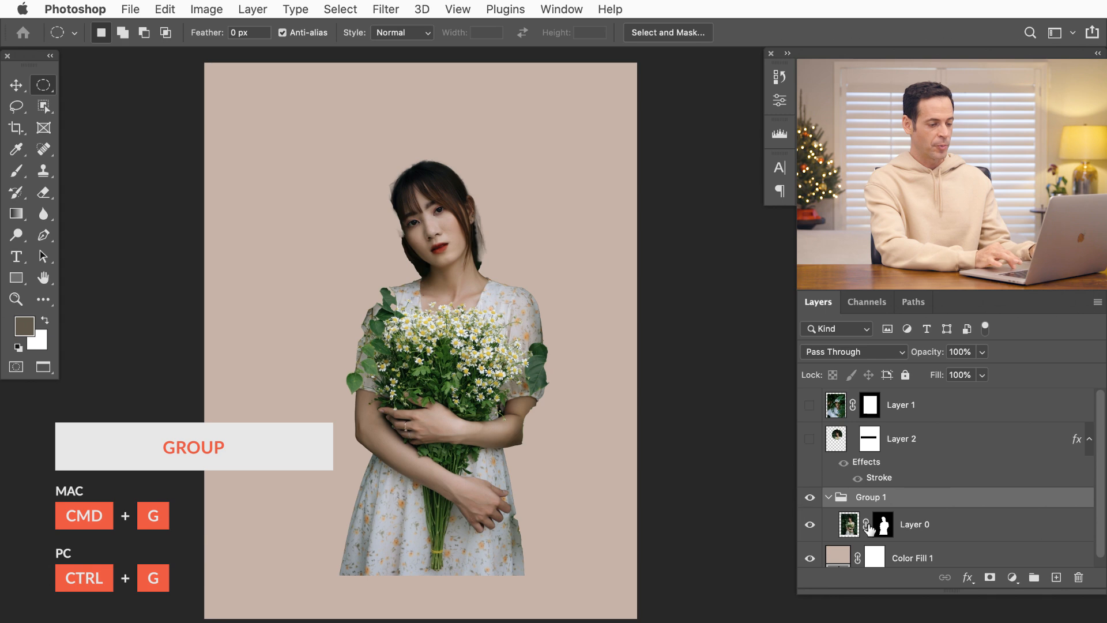
pyautogui.click(990, 578)
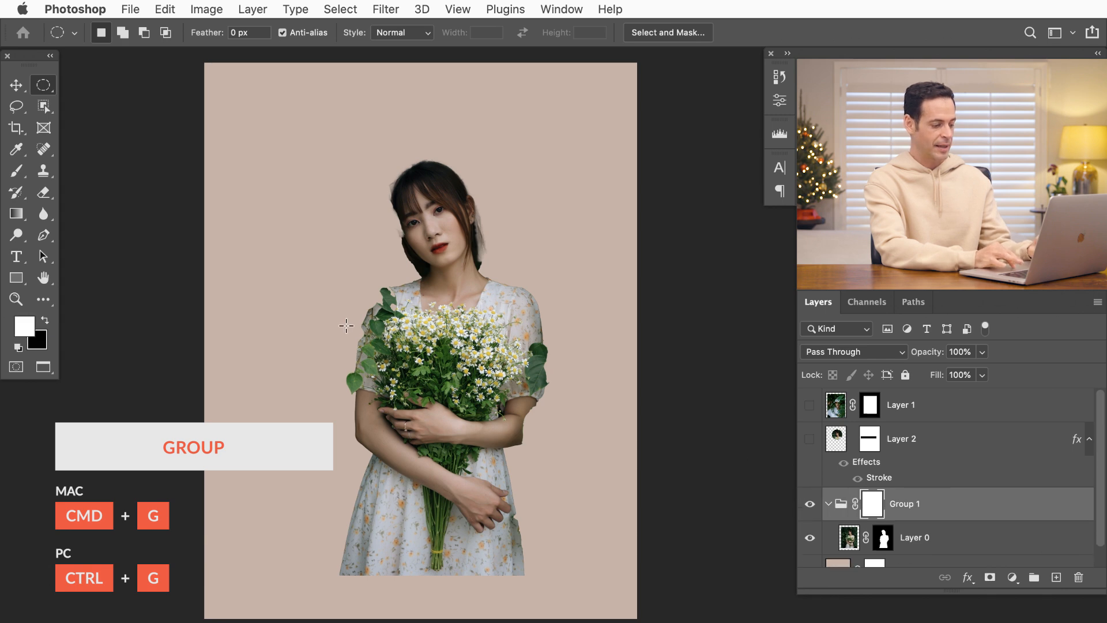
# Brush black zigzag strokes across the woman on the group's mask, and fill the mask with white to clear them.
pyautogui.press('b')
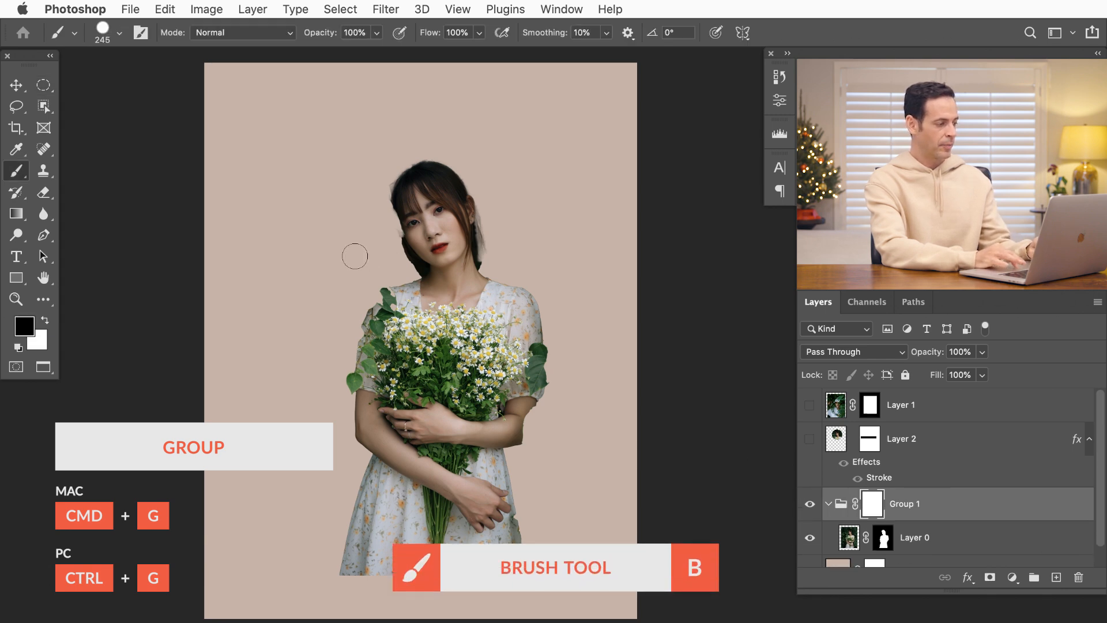
pyautogui.moveTo(438, 287)
pyautogui.mouseDown()
pyautogui.moveTo(664, 270)
pyautogui.moveTo(562, 400)
pyautogui.mouseUp()
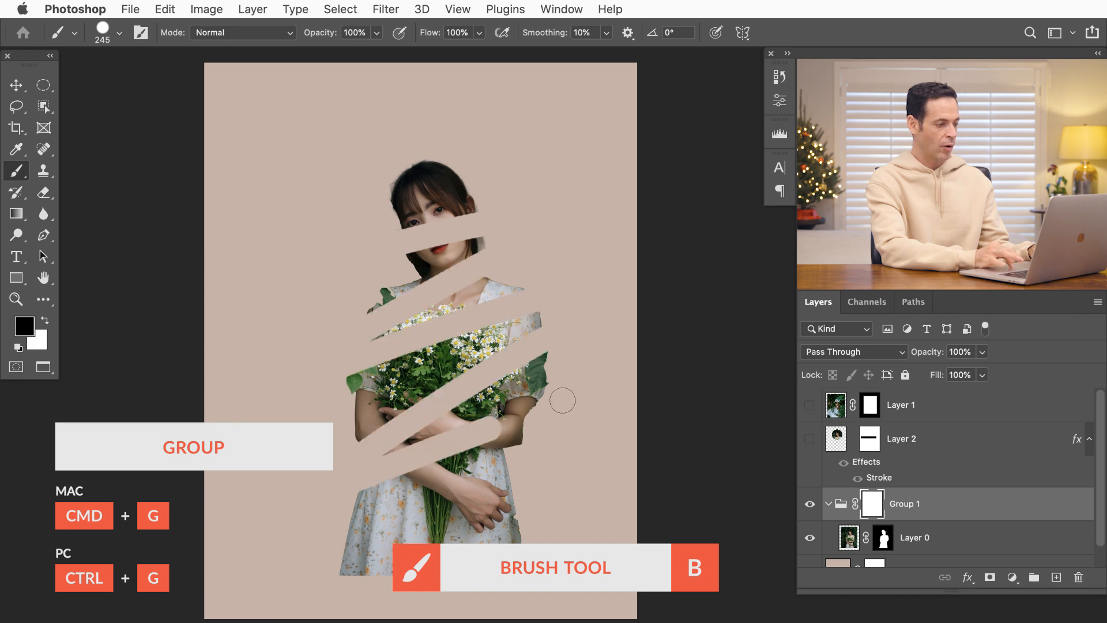
pyautogui.moveTo(432, 605); pyautogui.dragTo(430, 606)
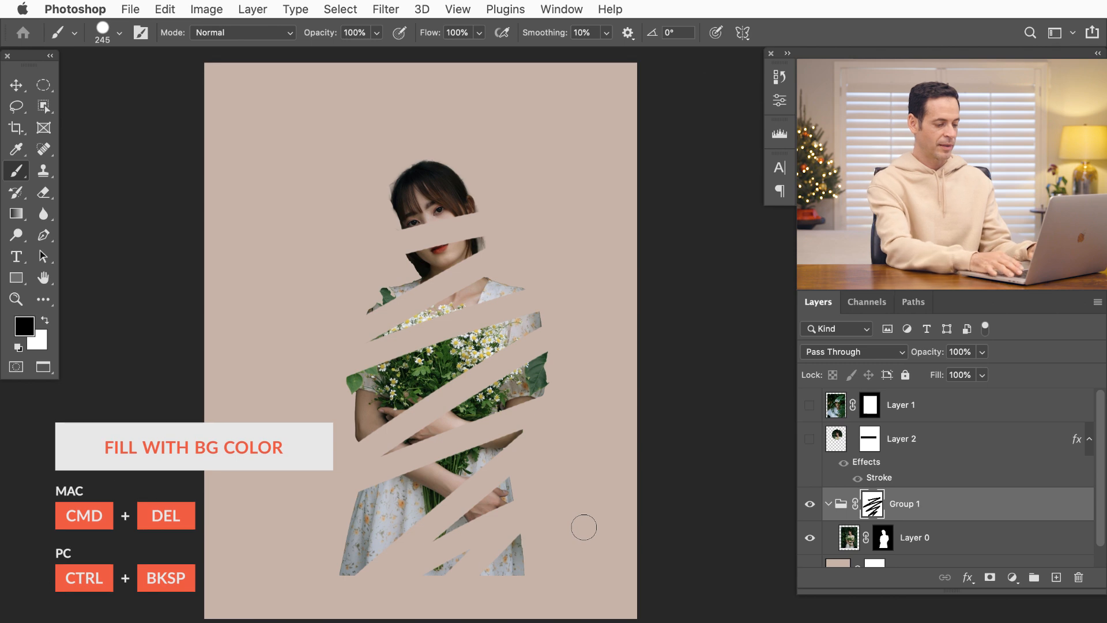
pyautogui.press('x')
pyautogui.press('super+BackSpace')
pyautogui.hotkey('alt', 'BackSpace')
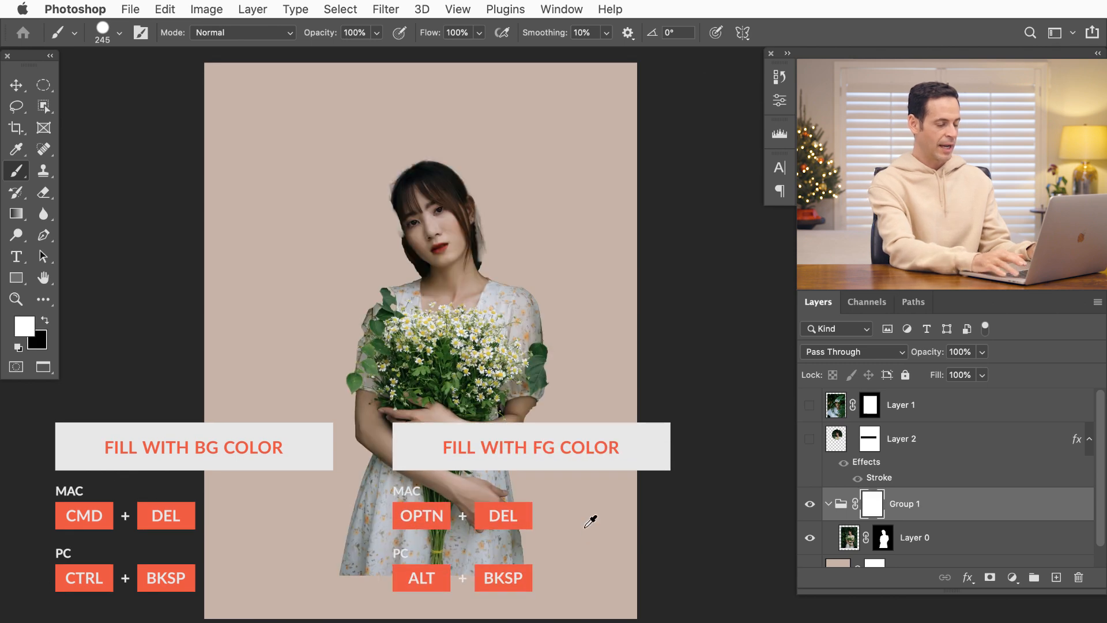
# Limit the group to a circle around the woman's head and shoulders by inverting an elliptical selection and then the whole group mask.
pyautogui.click(883, 540)
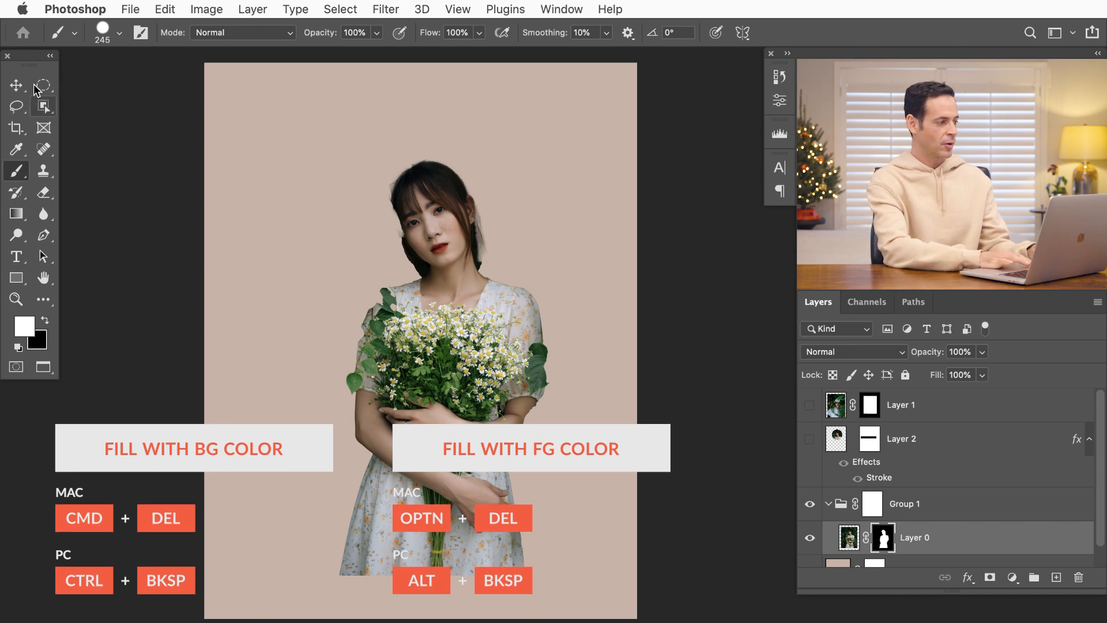
pyautogui.press('m')
pyautogui.moveTo(344, 139); pyautogui.dragTo(538, 335)
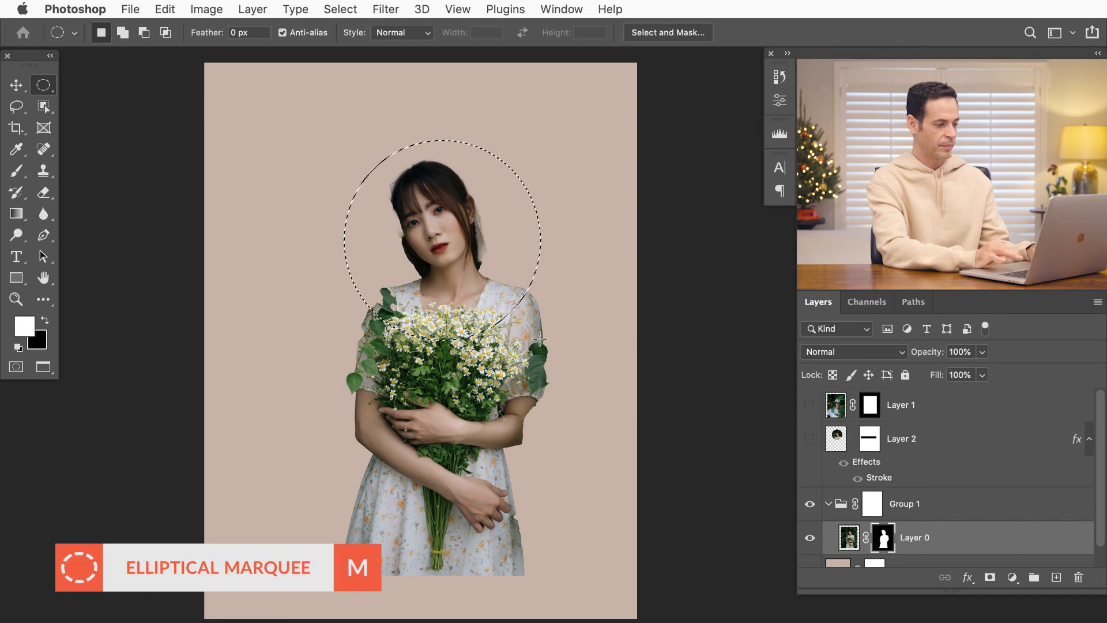
pyautogui.click(874, 503)
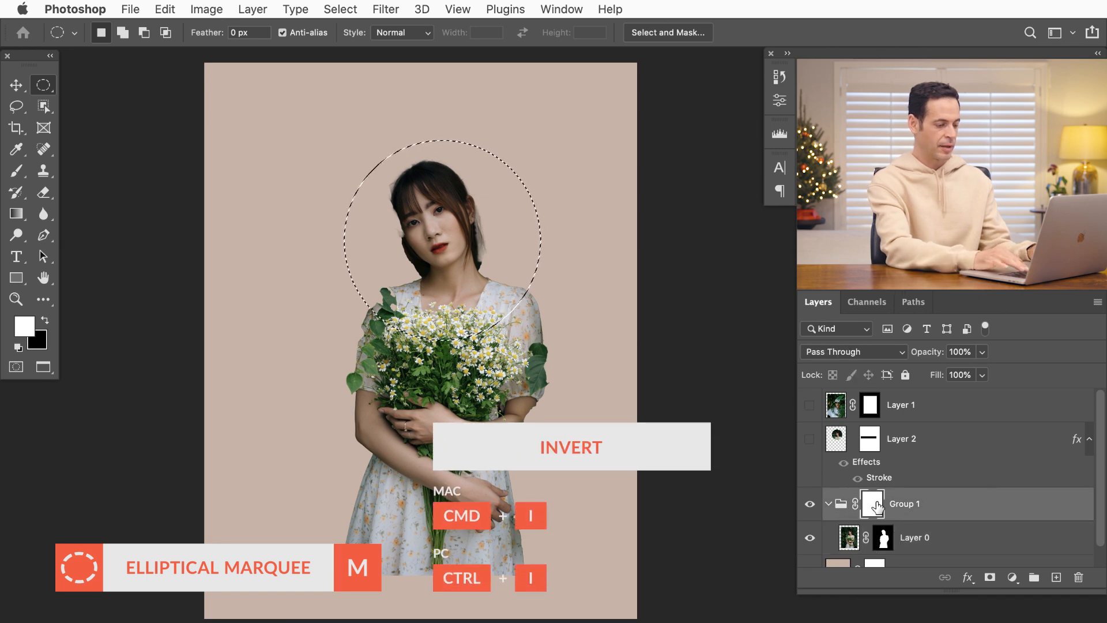
pyautogui.press('super+i')
pyautogui.press('super+i')
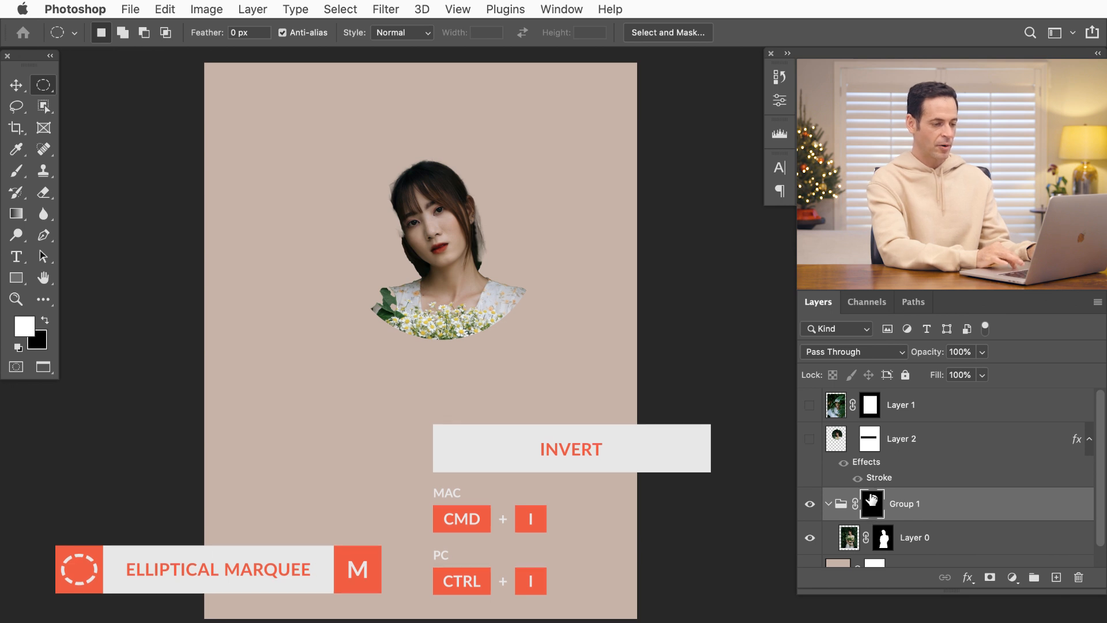
# Disable Layer 0's mask so the leafy background shows inside the group's circle.
pyautogui.click(882, 537)
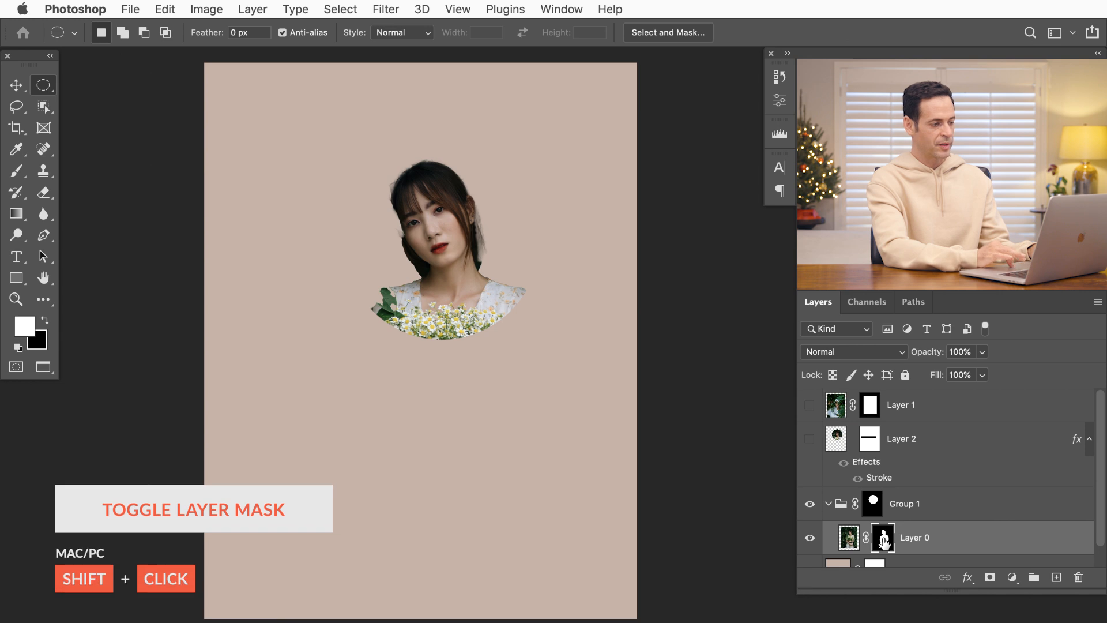
pyautogui.keyDown('shift'); pyautogui.click(884, 542); pyautogui.keyUp('shift')
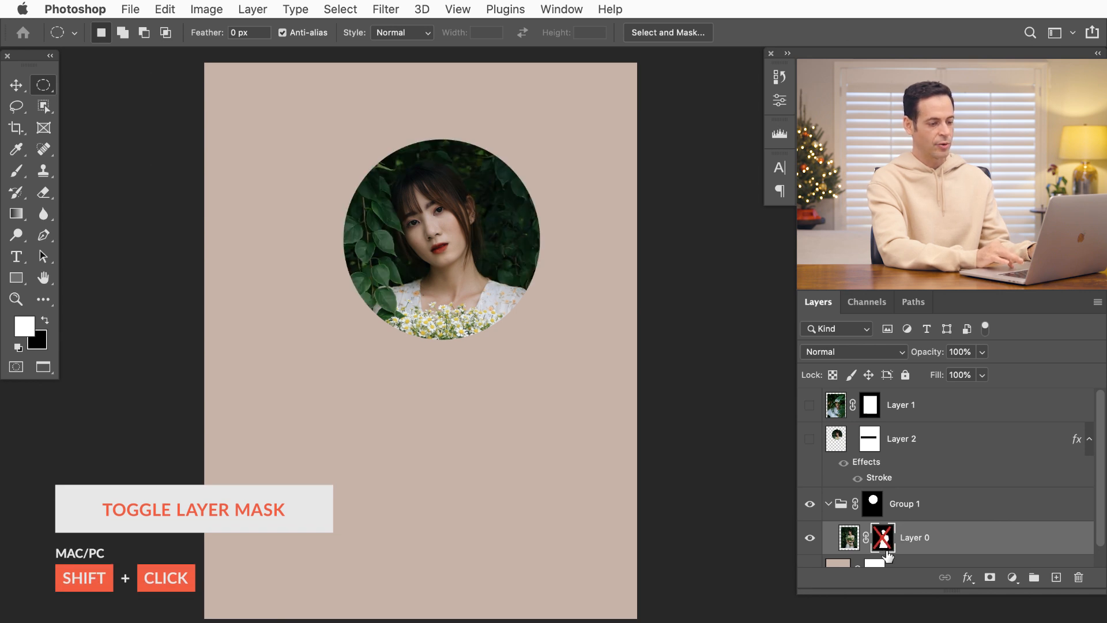
# Unlink the group's mask and move its circle slightly up and to the left over the portrait.
pyautogui.click(851, 507)
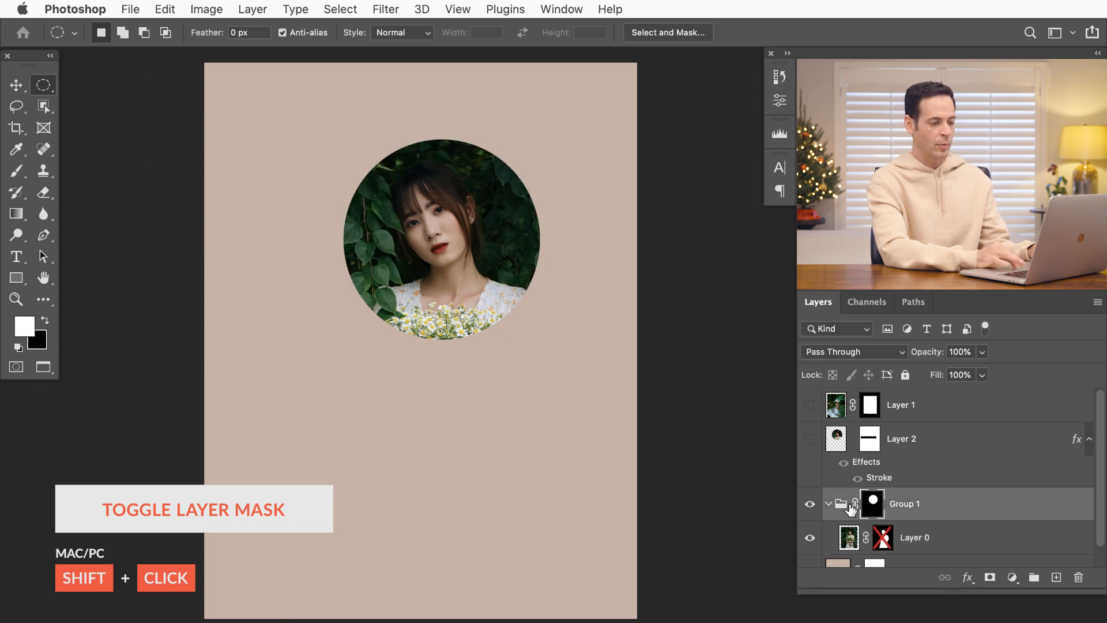
pyautogui.press('v')
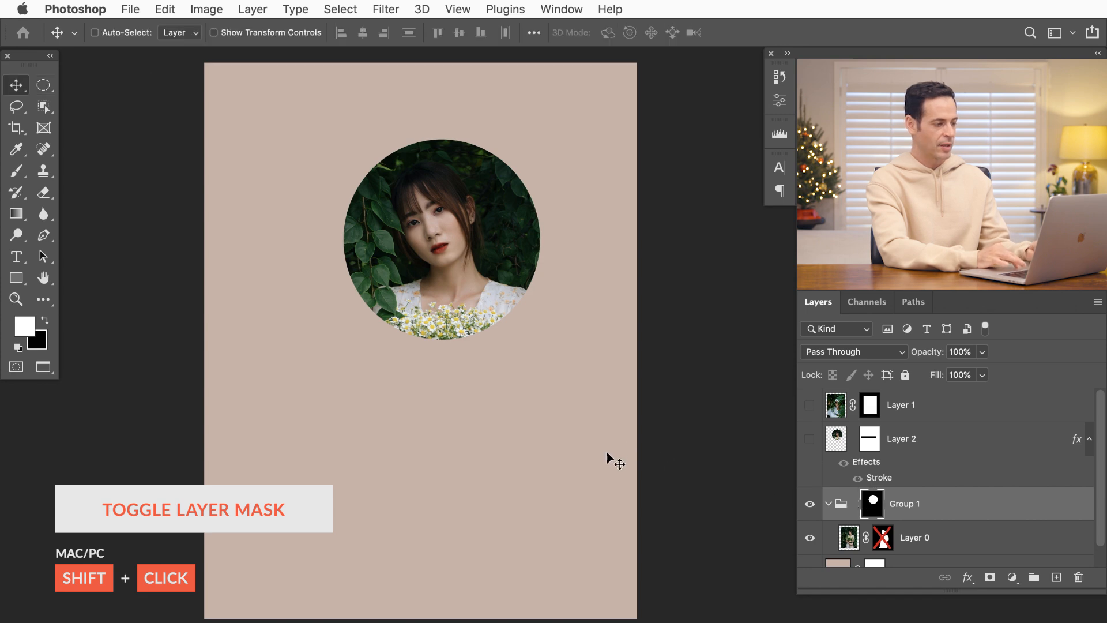
pyautogui.moveTo(573, 464); pyautogui.dragTo(584, 464)
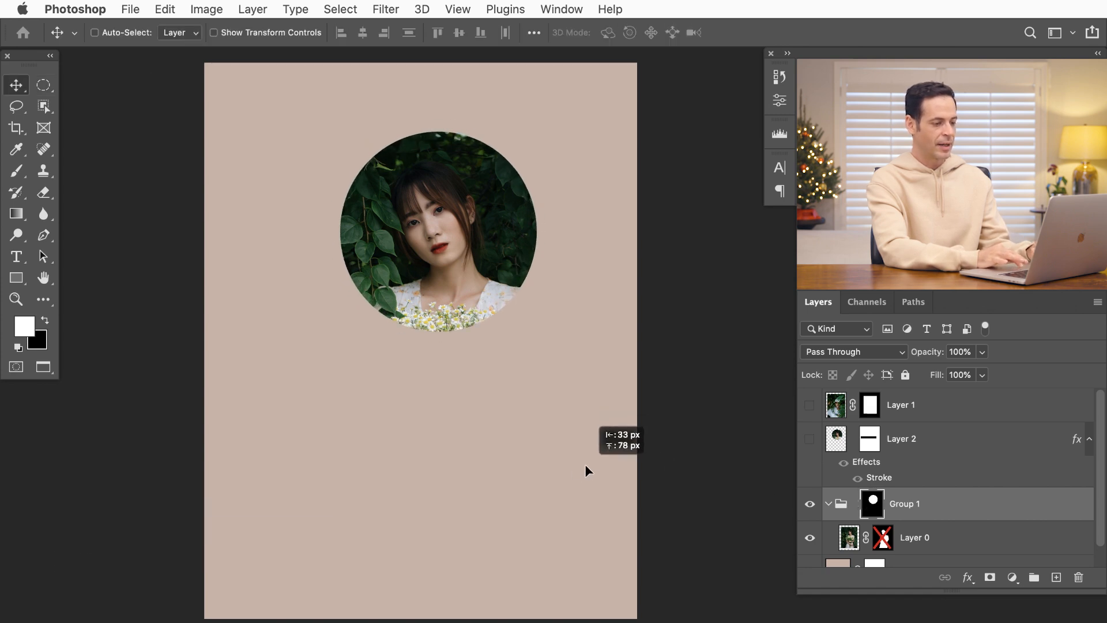